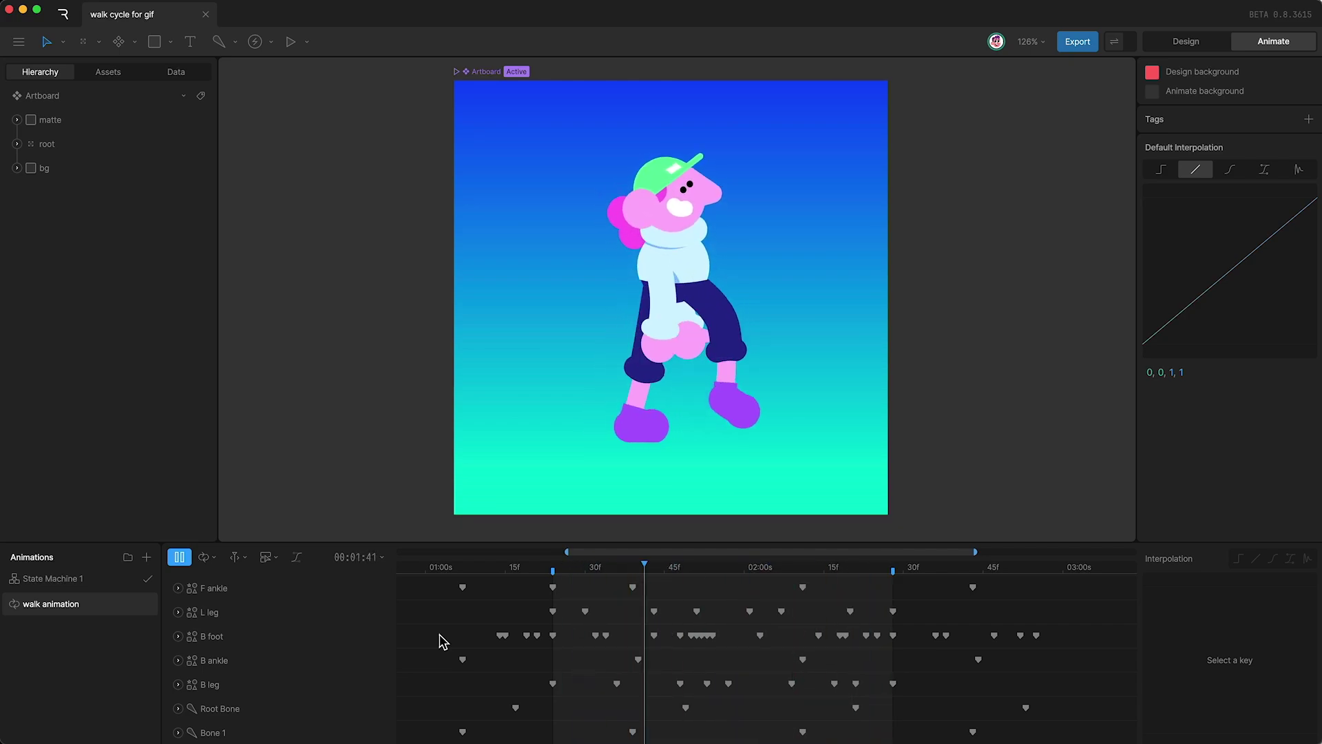
# Pause the walk animation playback so it holds at 00:01:44.
pyautogui.press('space')
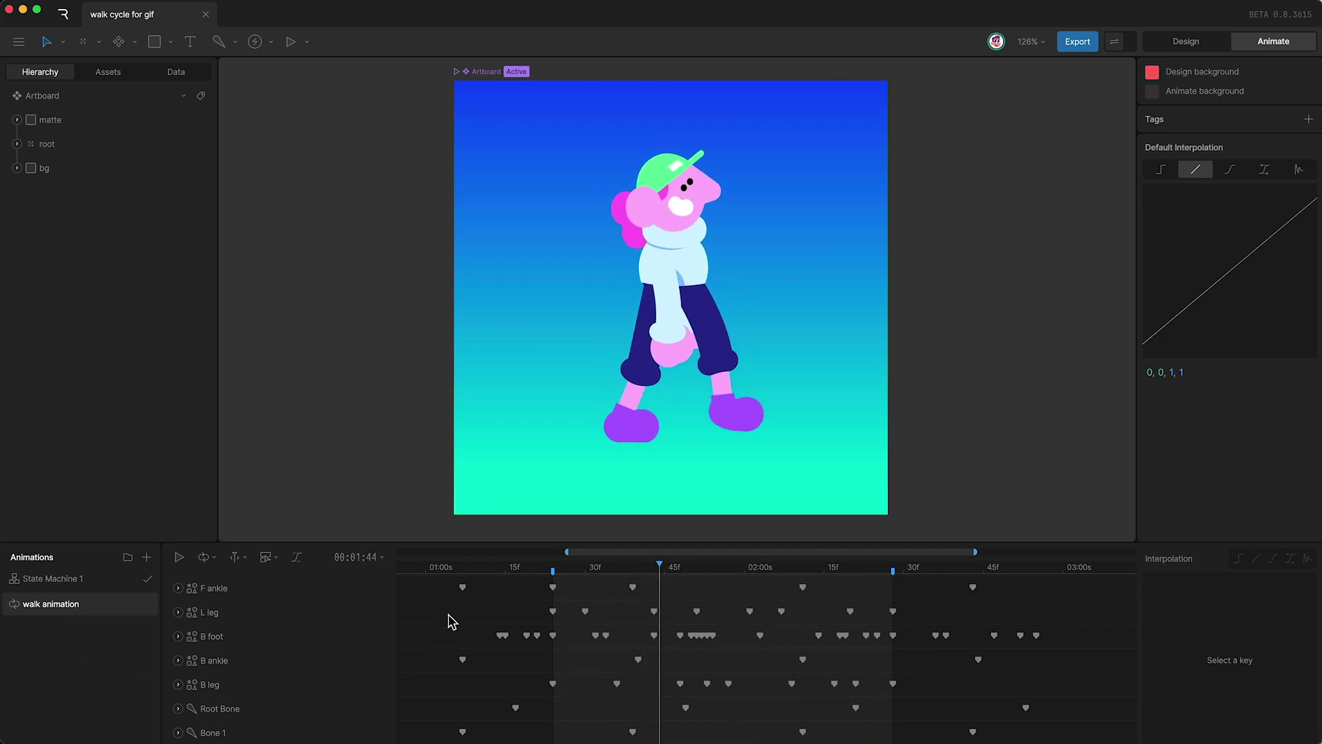
# Save a runtime export of the walk cycle named walk_cycle_for_gif.riv to Downloads.
pyautogui.click(1065, 43)
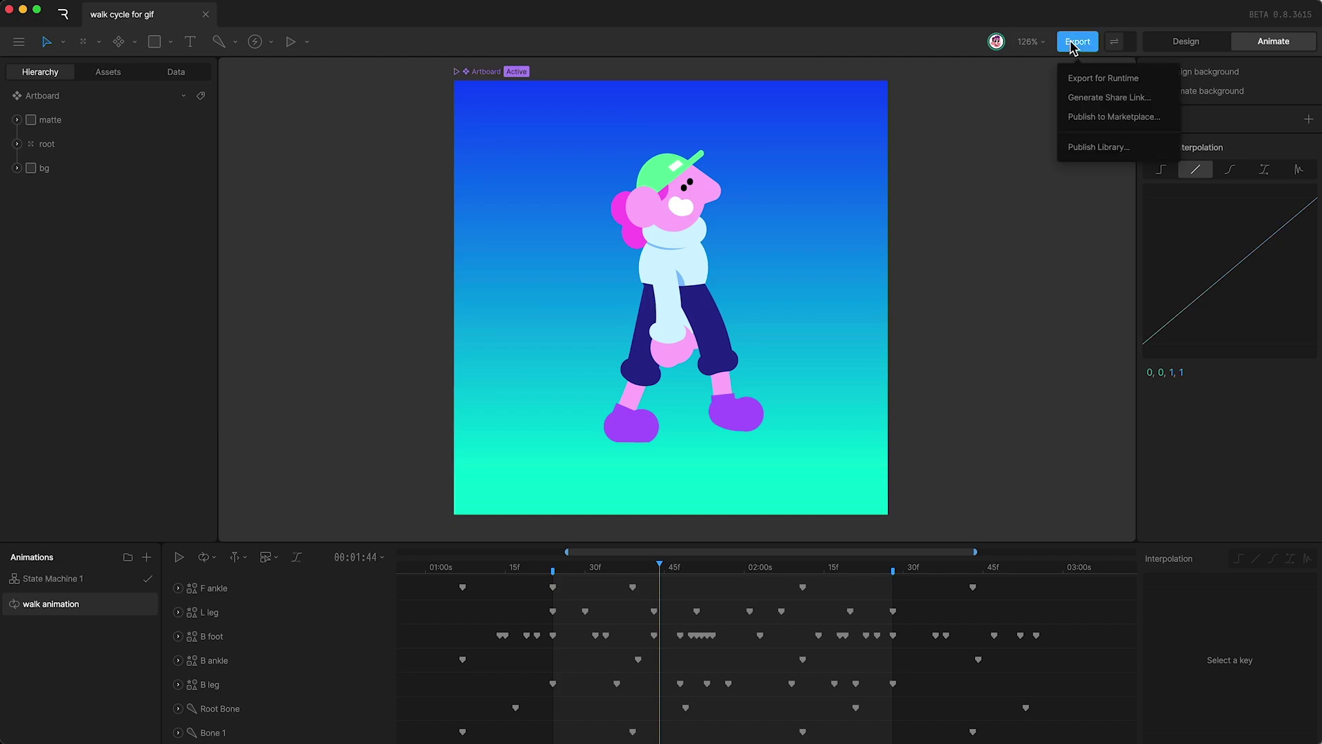
pyautogui.click(1085, 85)
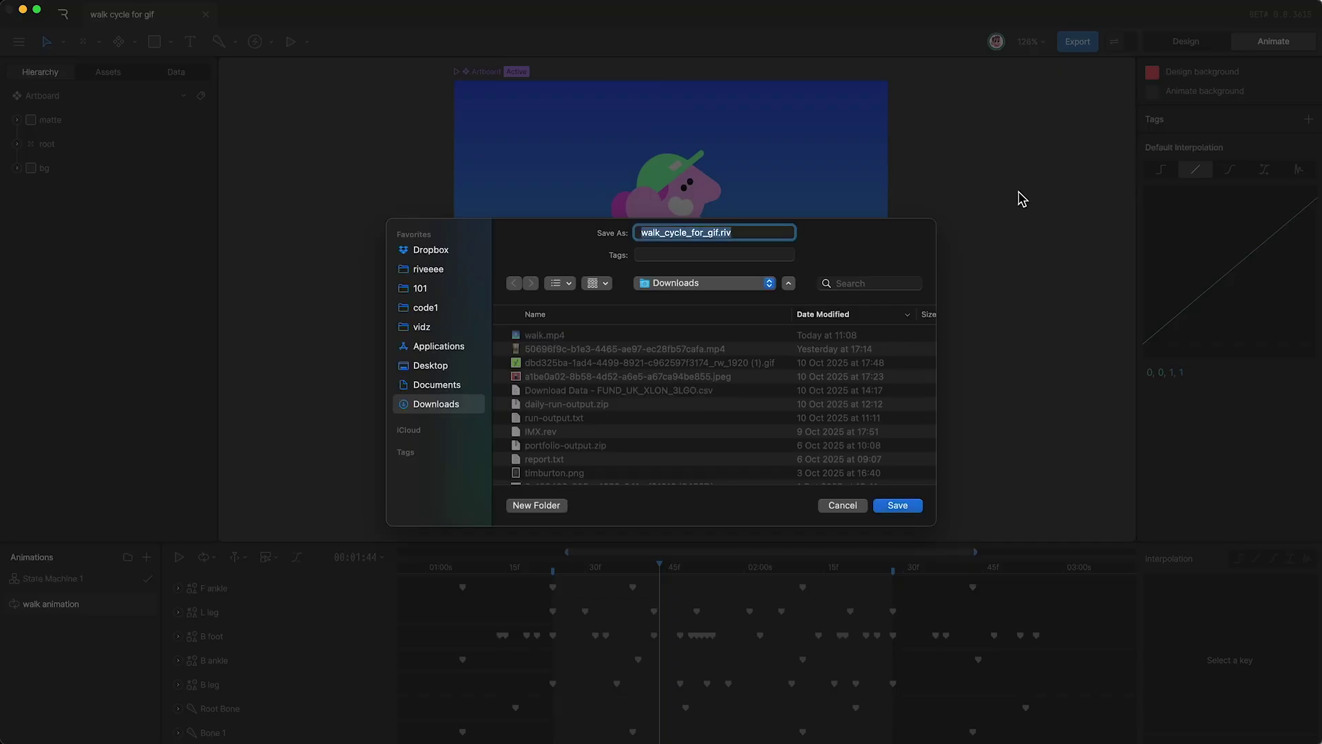
pyautogui.click(897, 507)
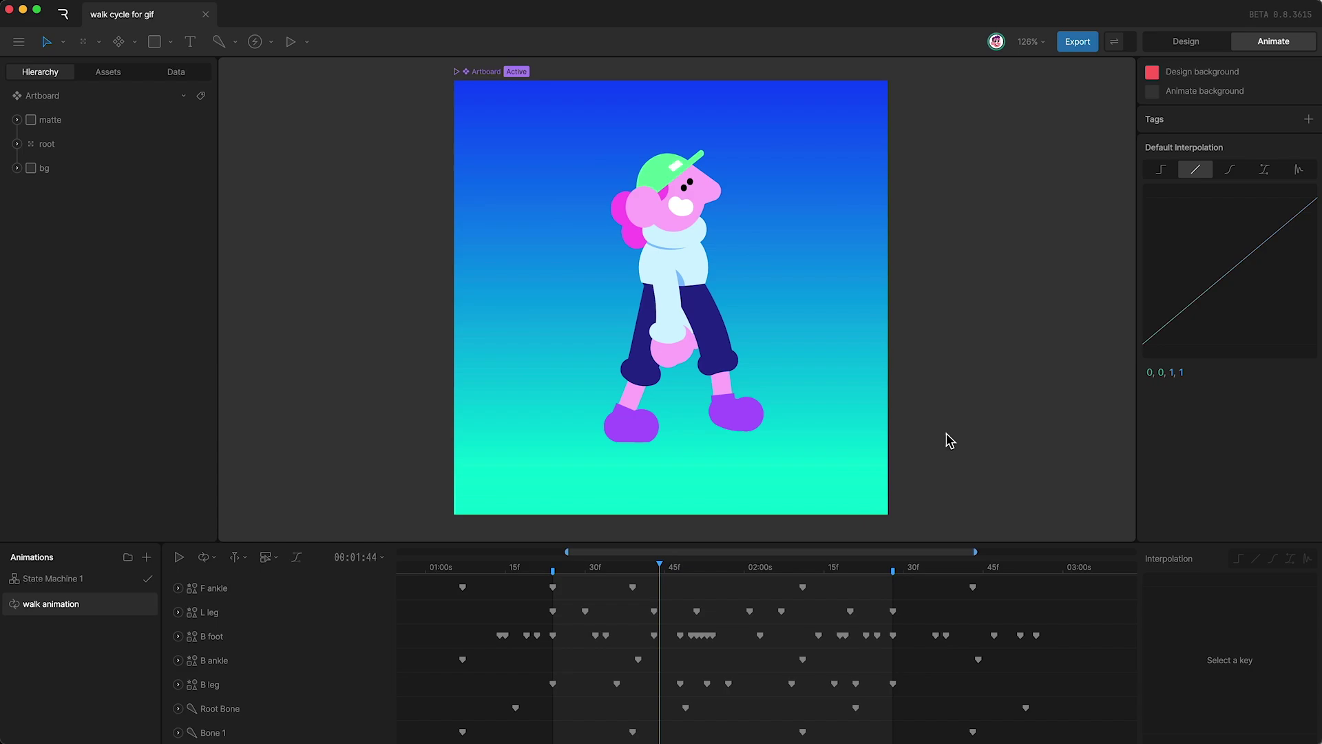
# Save a .rev backup as walk_cycle_for_gif.rev in Downloads, then select root in the Hierarchy.
pyautogui.click(17, 42)
pyautogui.moveTo(30, 188)
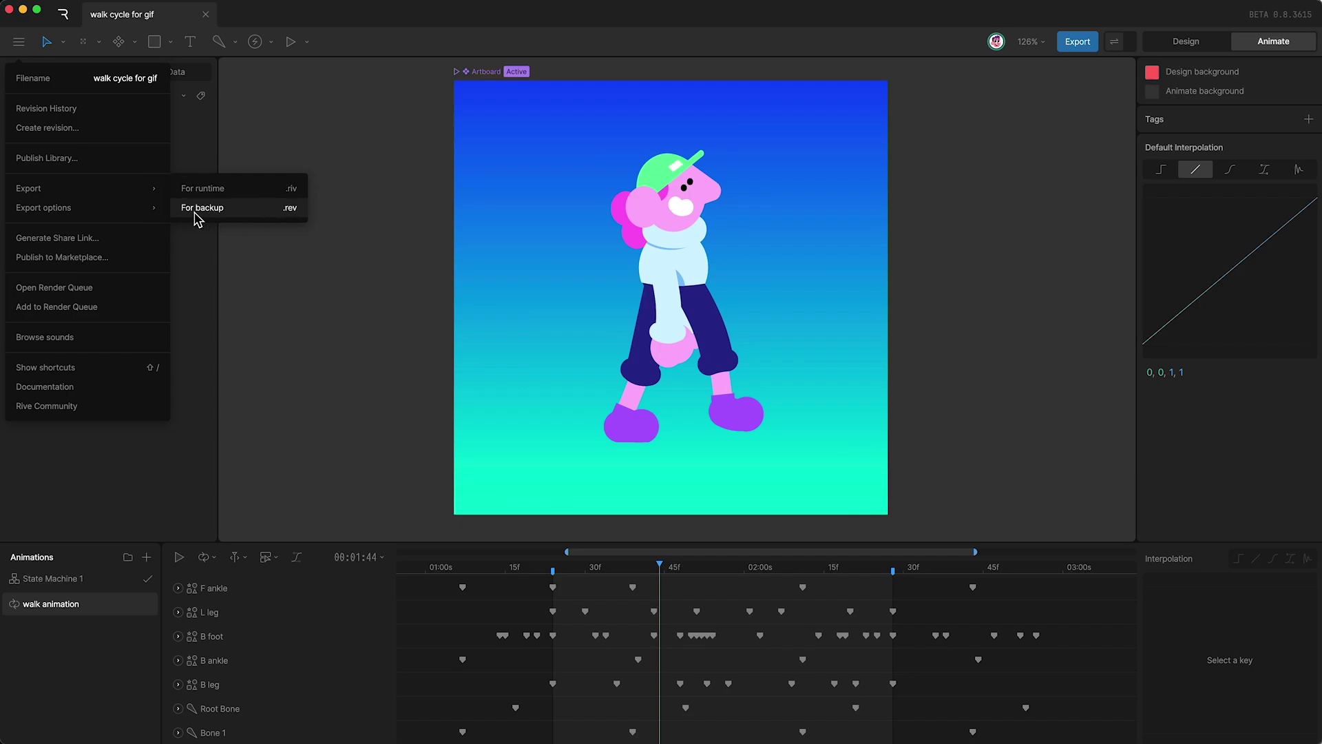
pyautogui.click(277, 210)
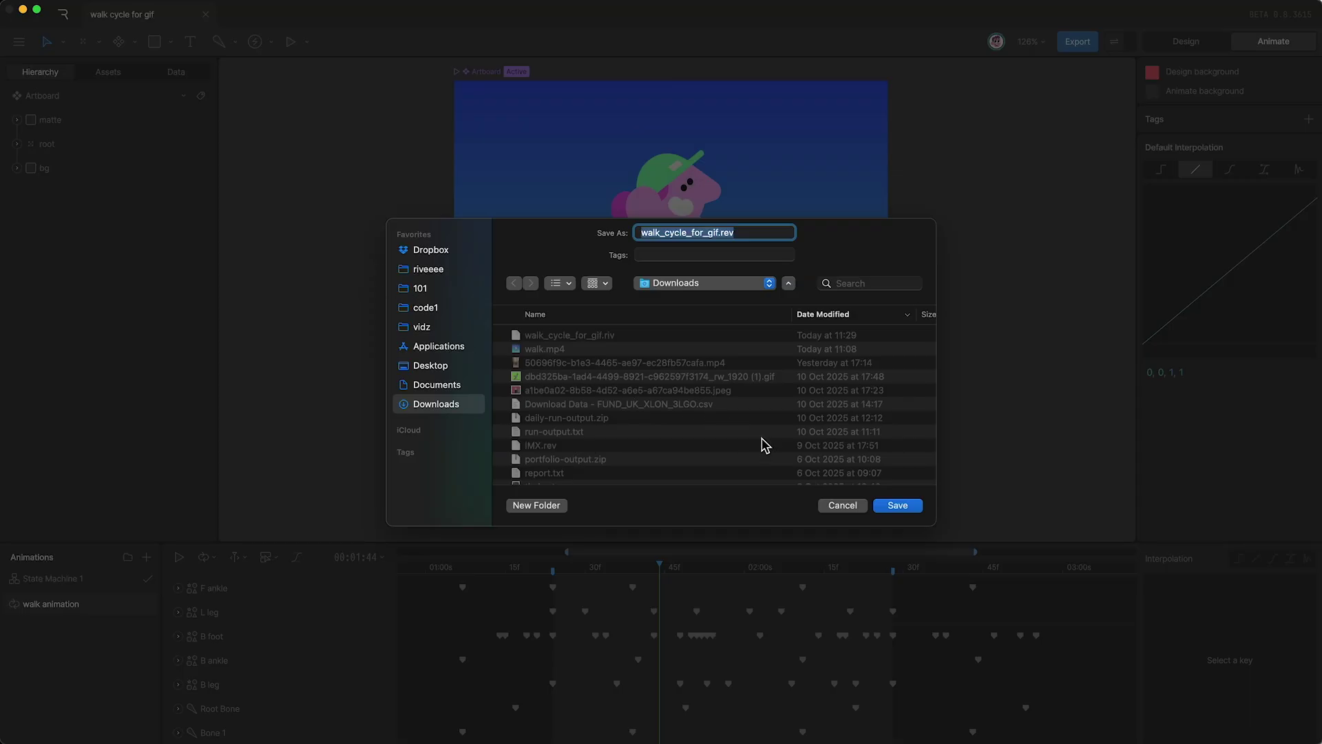
pyautogui.click(894, 506)
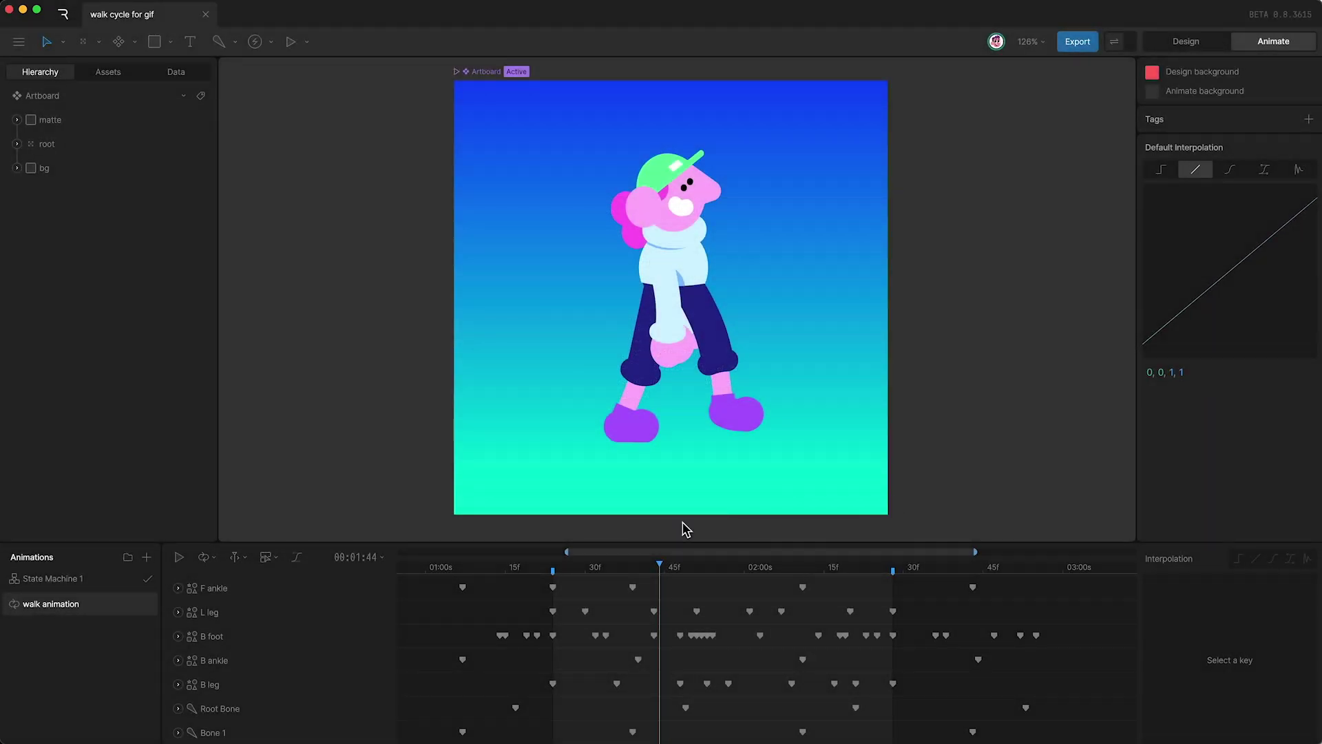
pyautogui.click(701, 508)
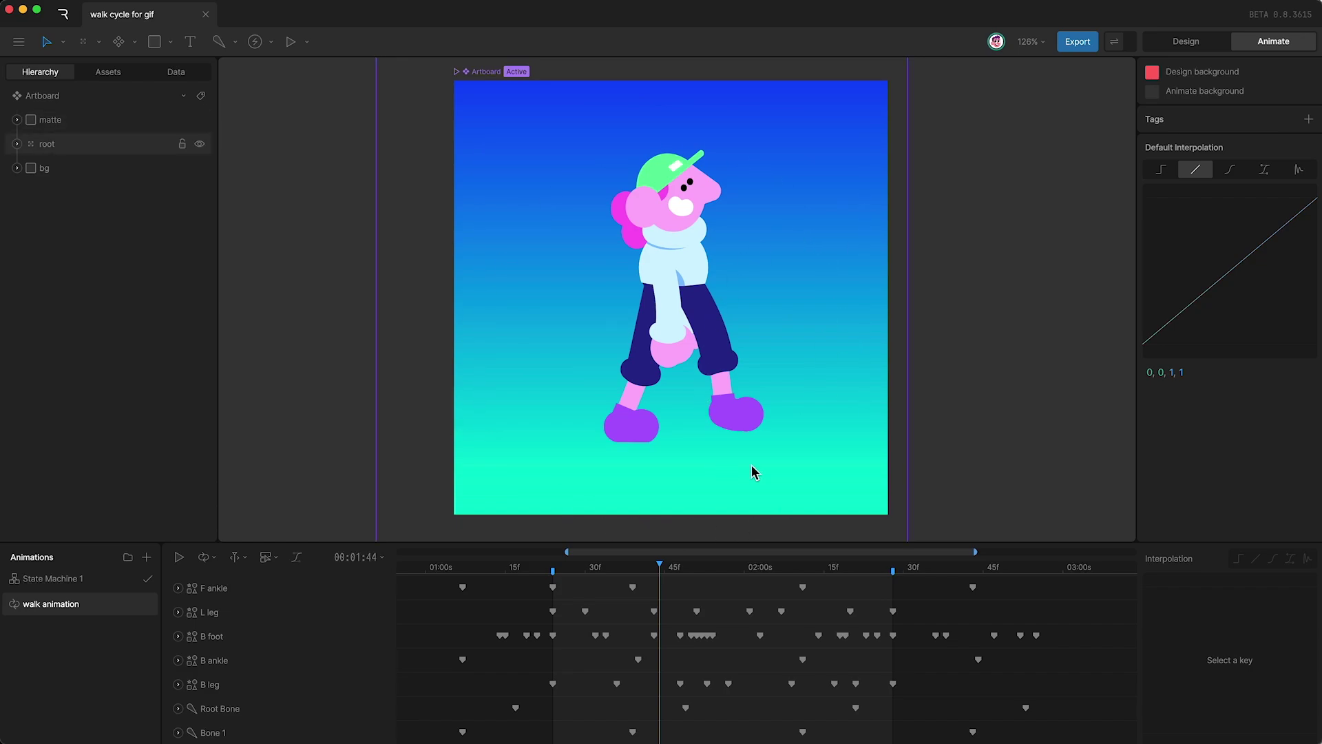
# Generate a share link for Artboard using the walk animation instead of State Machine 1.
pyautogui.click(1073, 43)
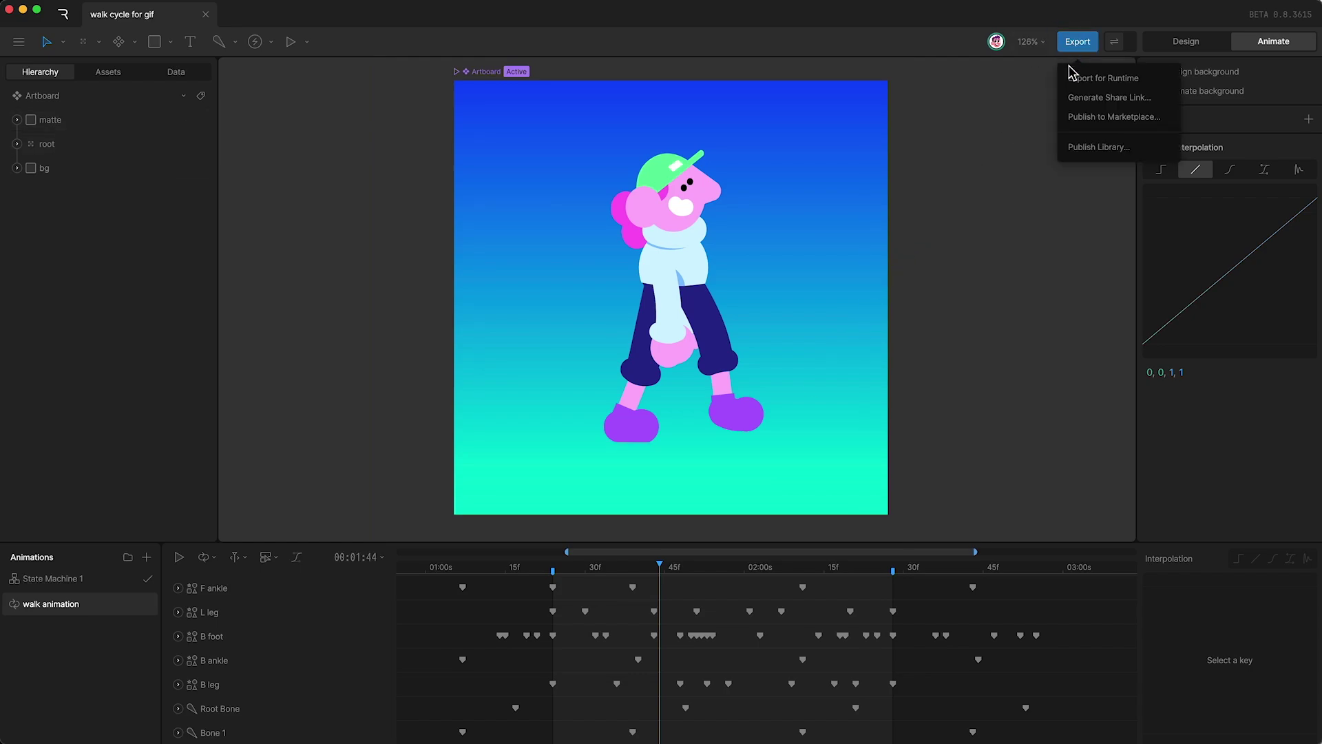
pyautogui.click(1077, 98)
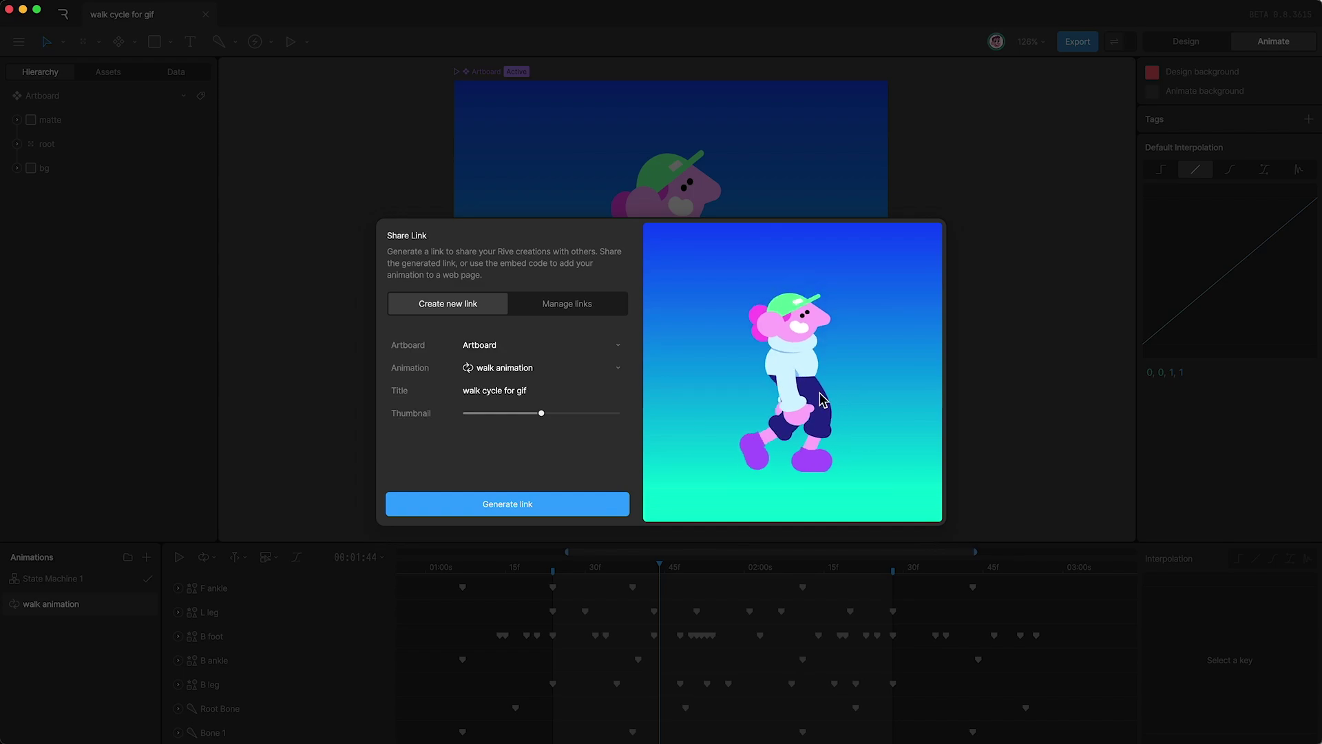
pyautogui.click(483, 349)
pyautogui.click(490, 348)
pyautogui.click(491, 368)
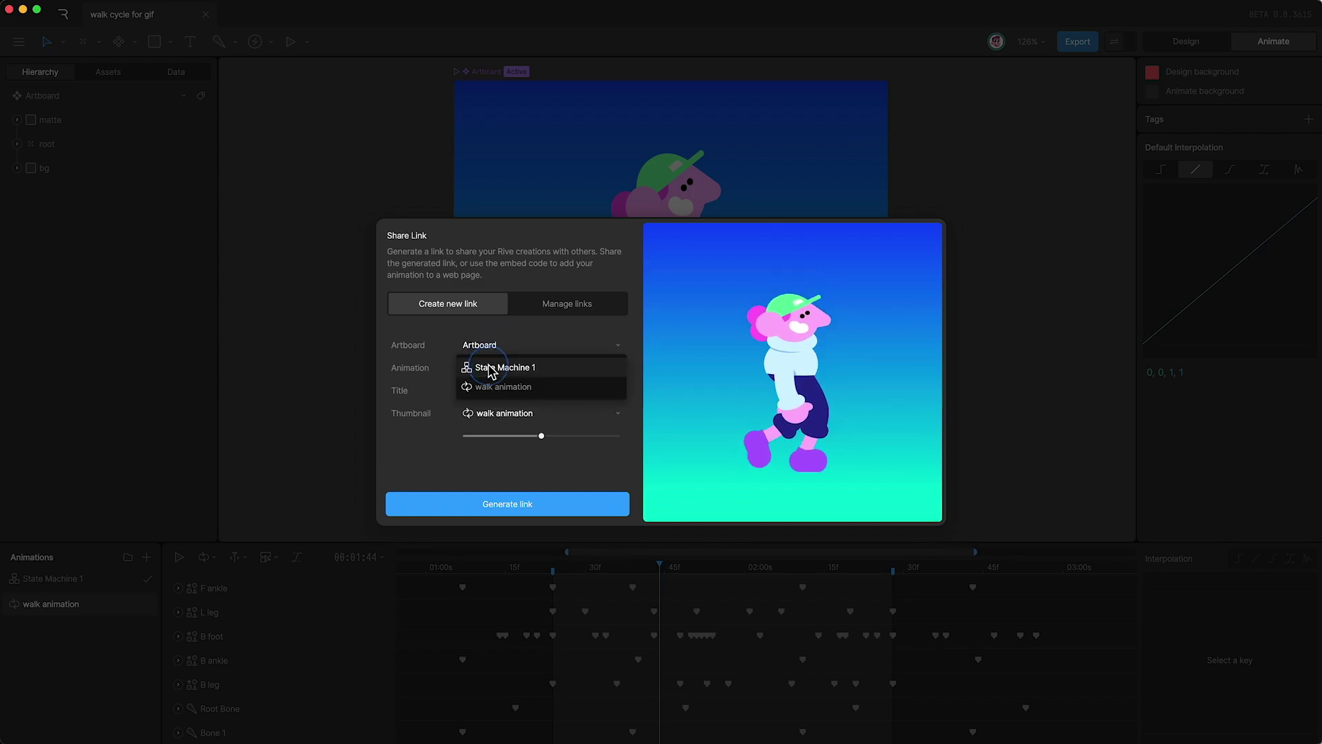
pyautogui.click(490, 388)
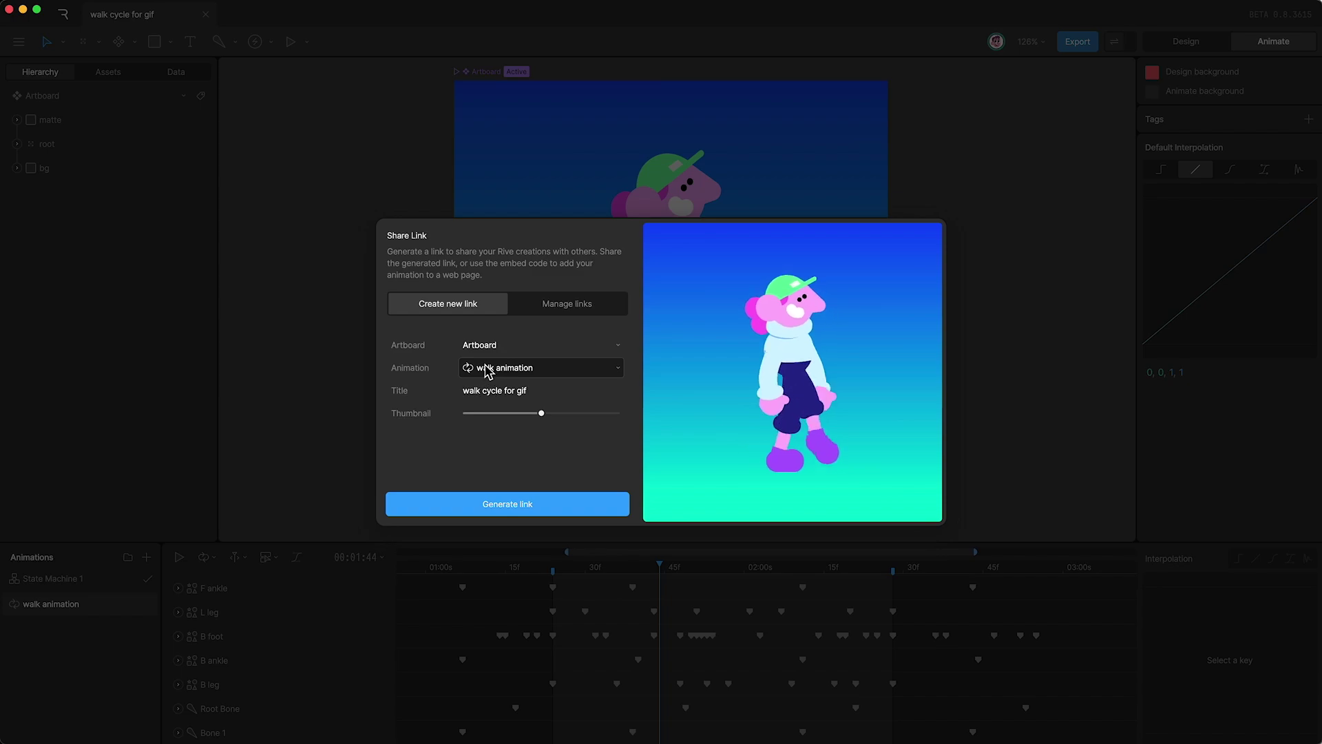
pyautogui.click(509, 508)
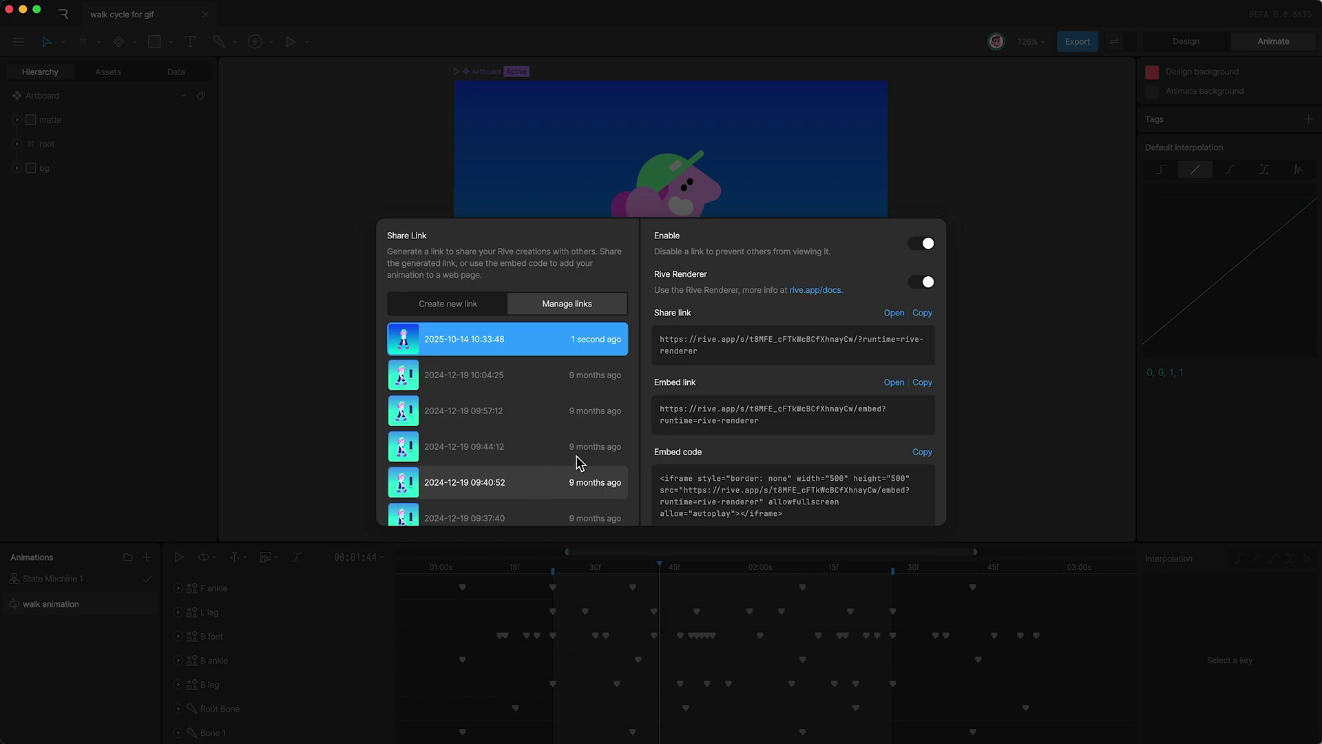
# Review the generated share link and embed codes, then close the share window.
pyautogui.scroll(-3, 742, 354)
pyautogui.scroll(3, 743, 355)
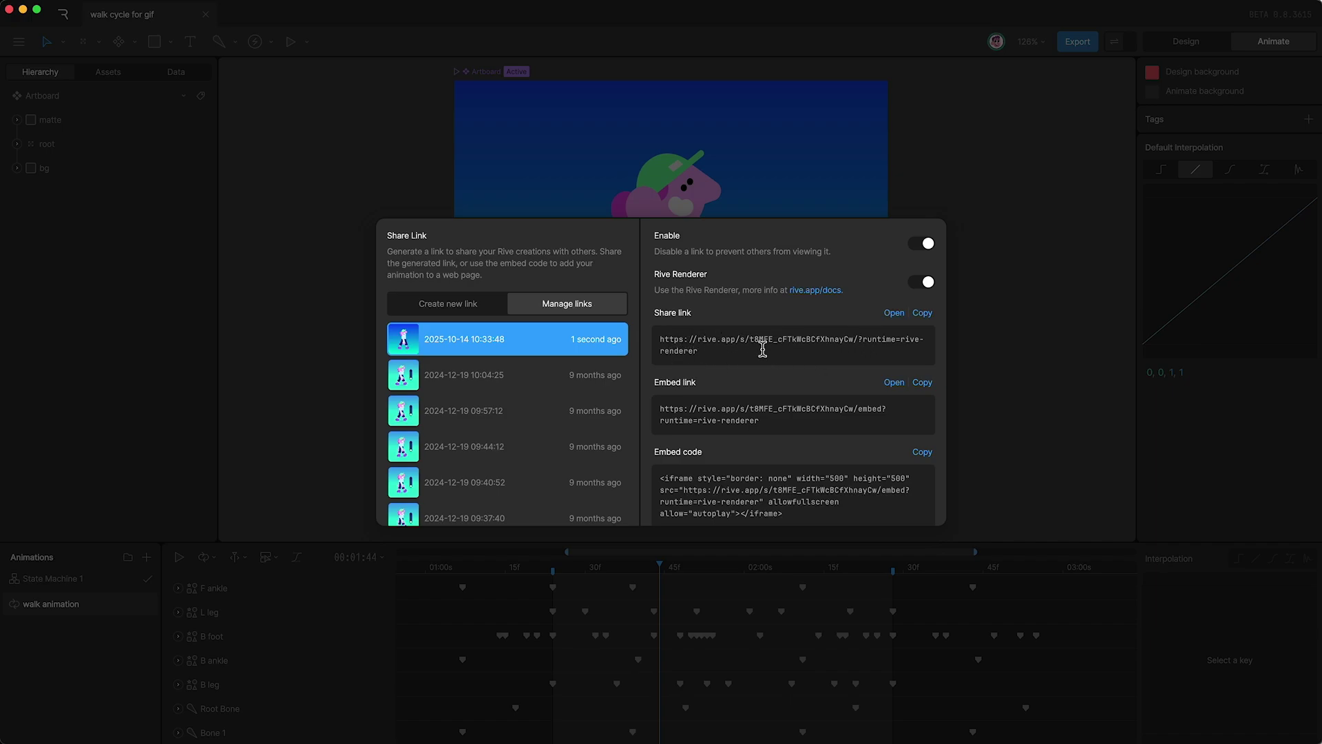
pyautogui.scroll(-2, 763, 350)
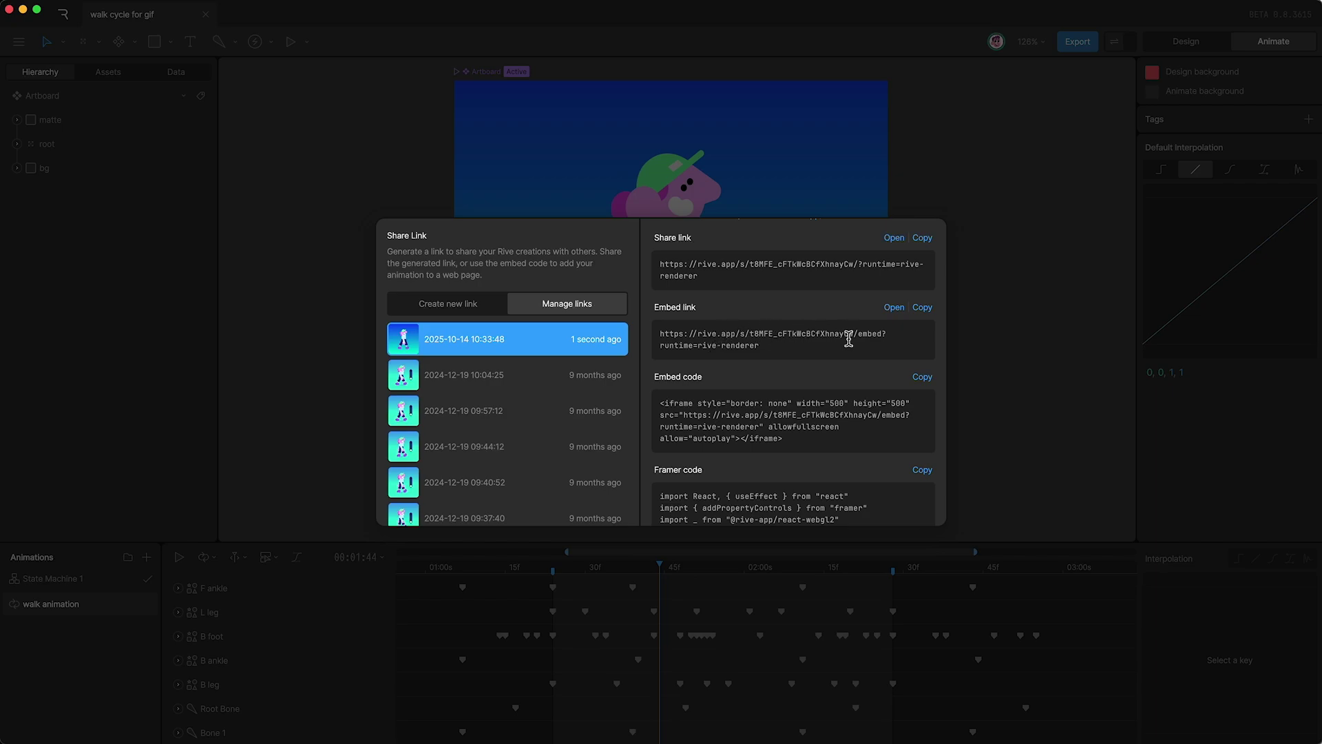
pyautogui.scroll(-2, 681, 353)
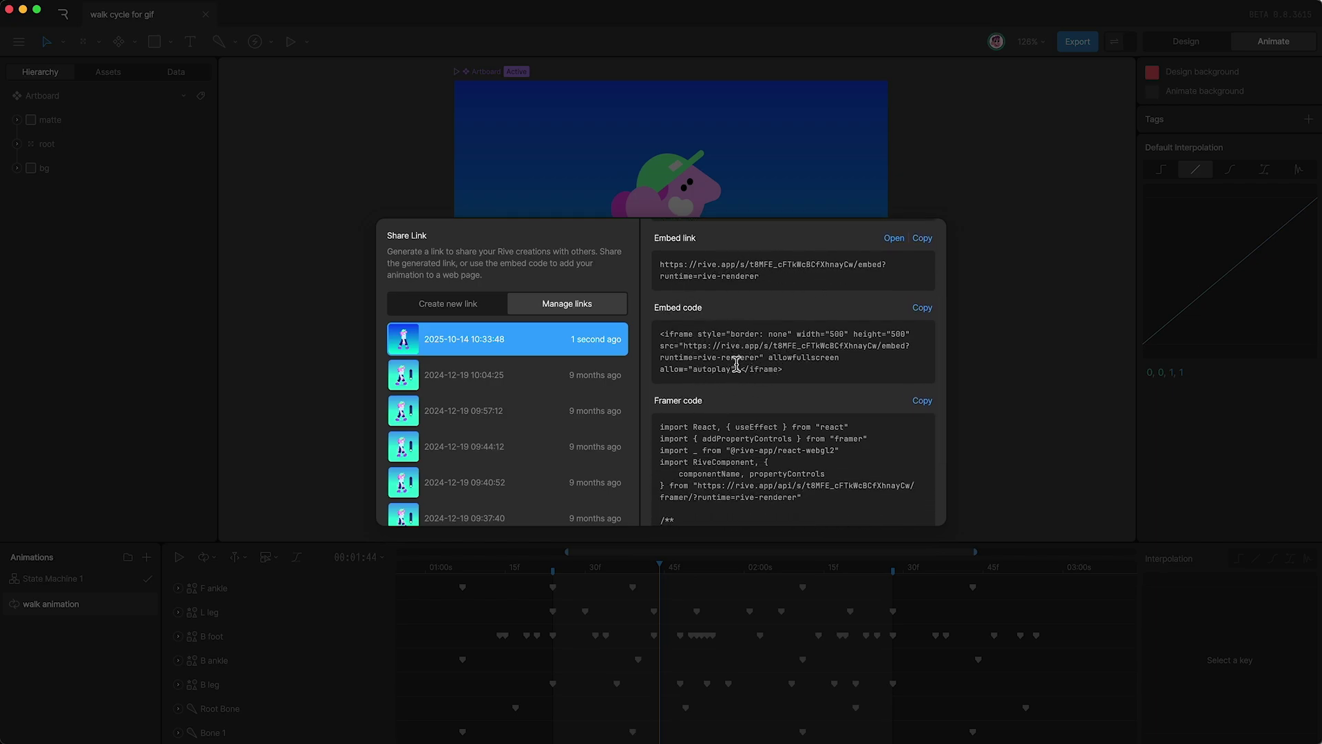
pyautogui.scroll(-3, 737, 363)
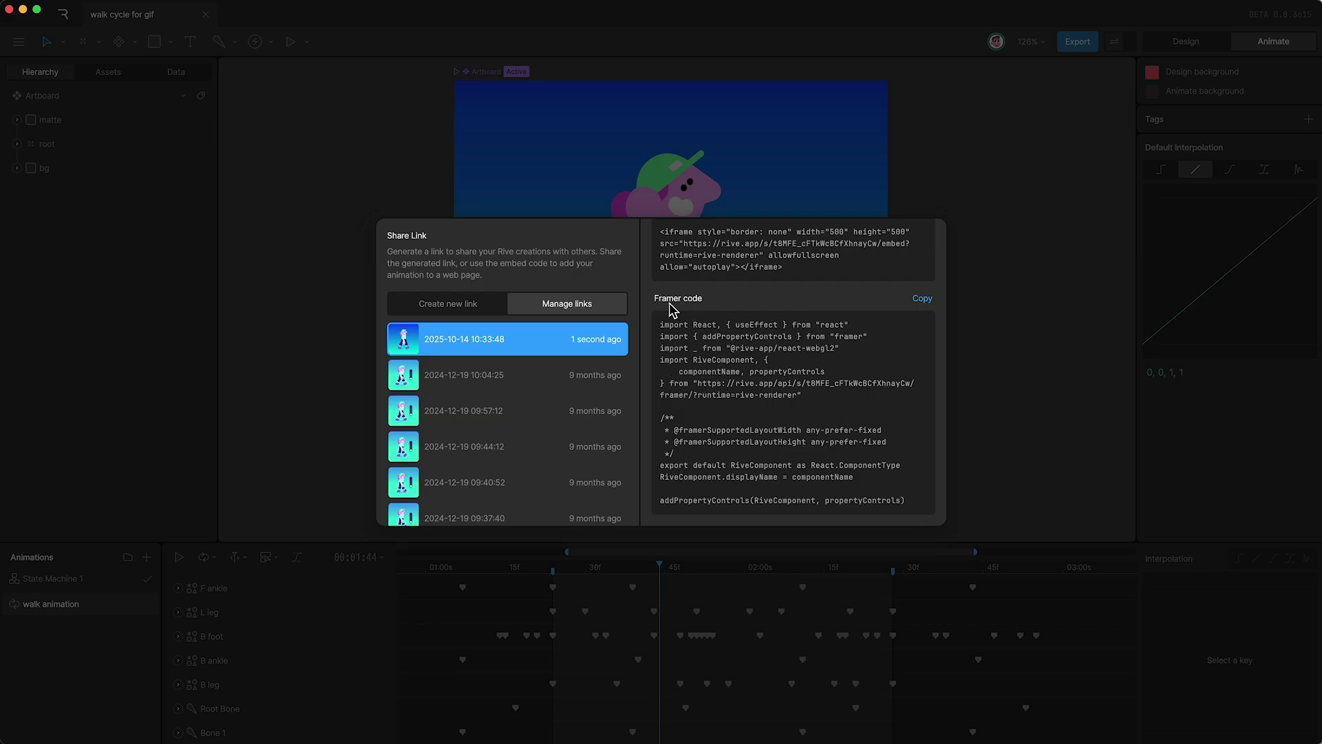
pyautogui.click(1053, 304)
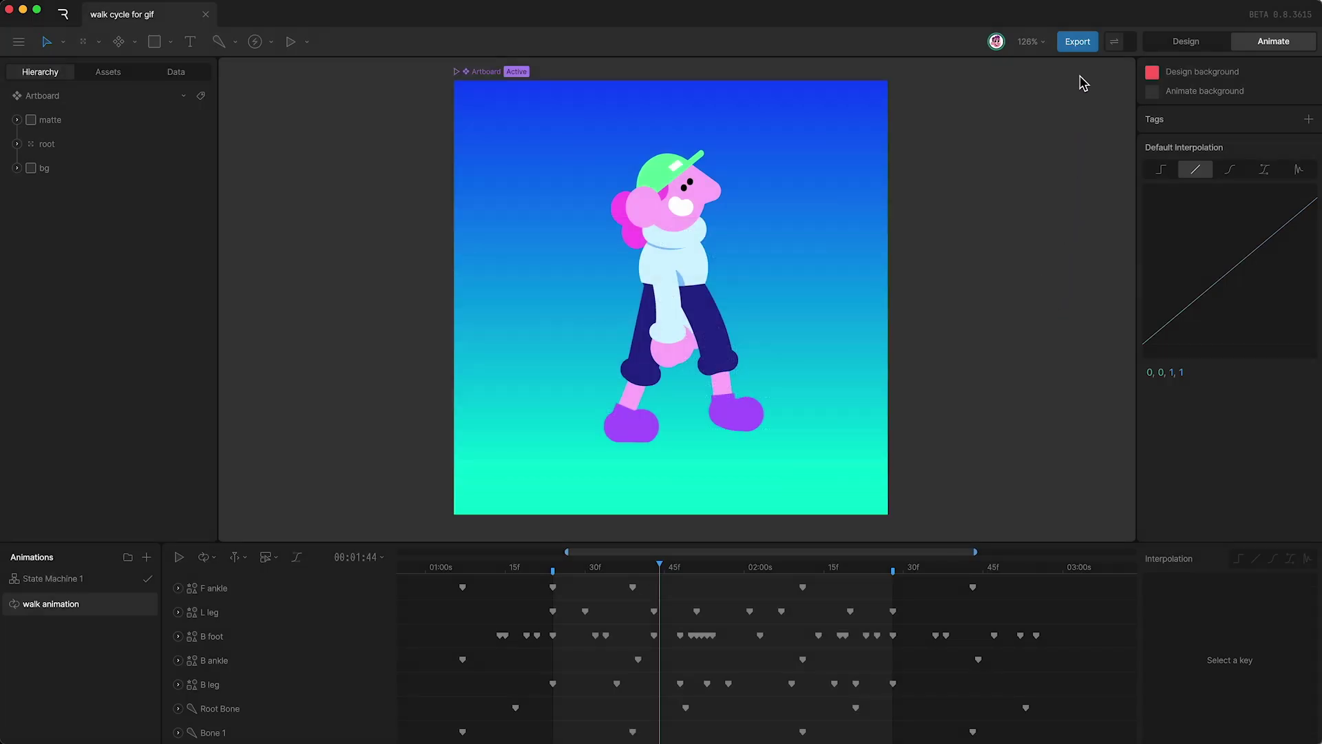
# Open Publish to Marketplace, visit the title and description fields, then dismiss it unpublished.
pyautogui.click(1079, 44)
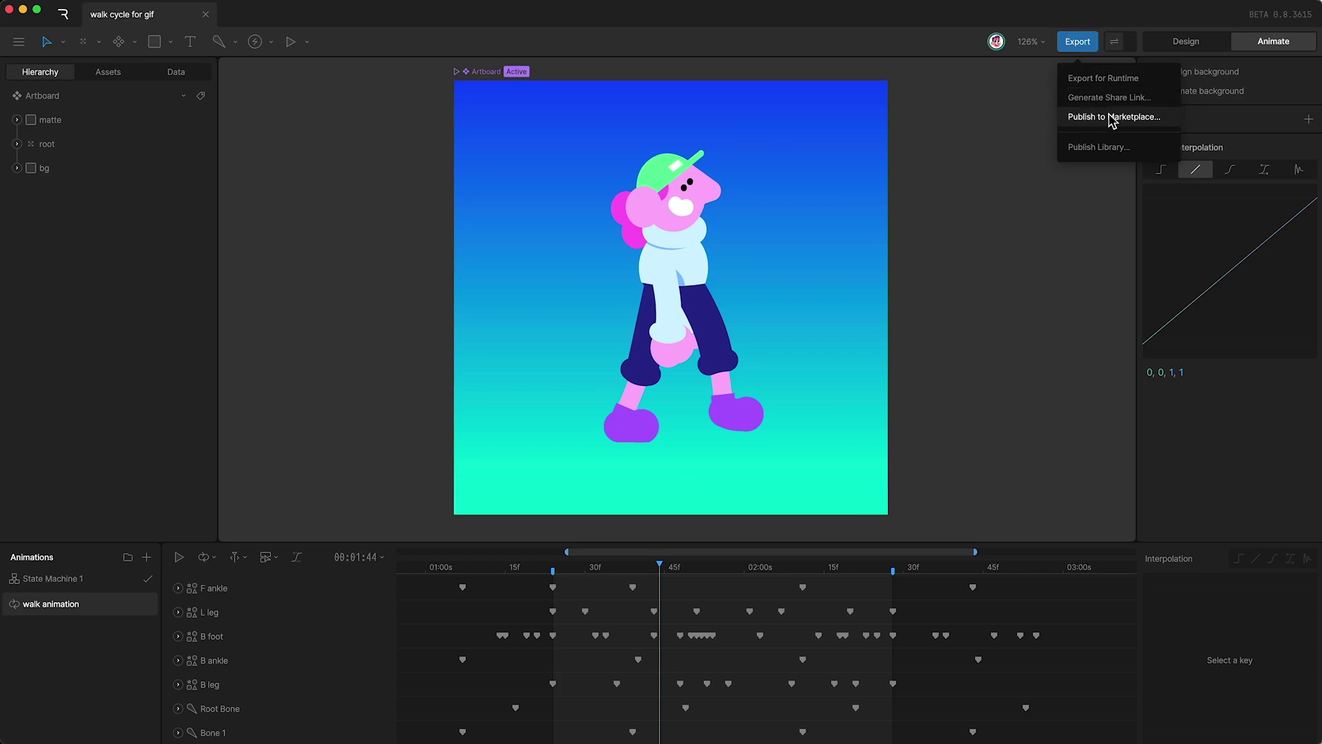
pyautogui.click(1135, 120)
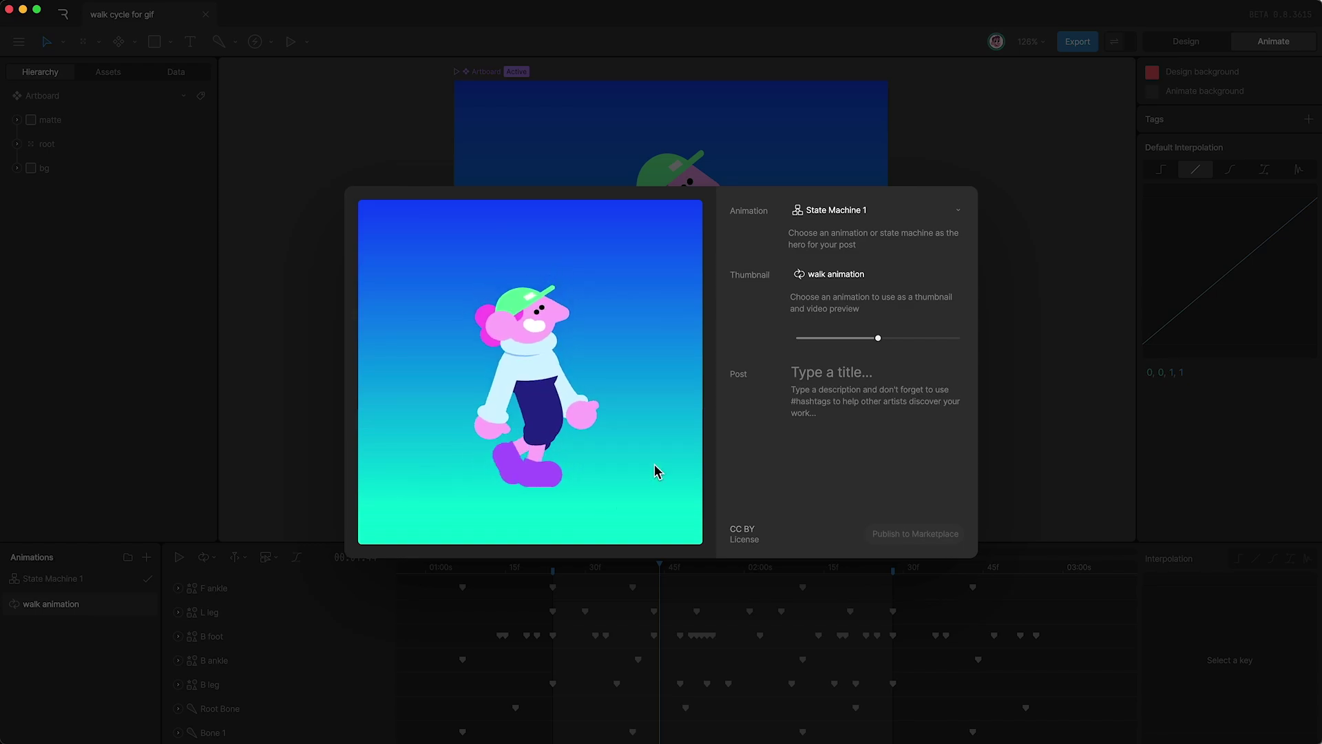
pyautogui.click(832, 372)
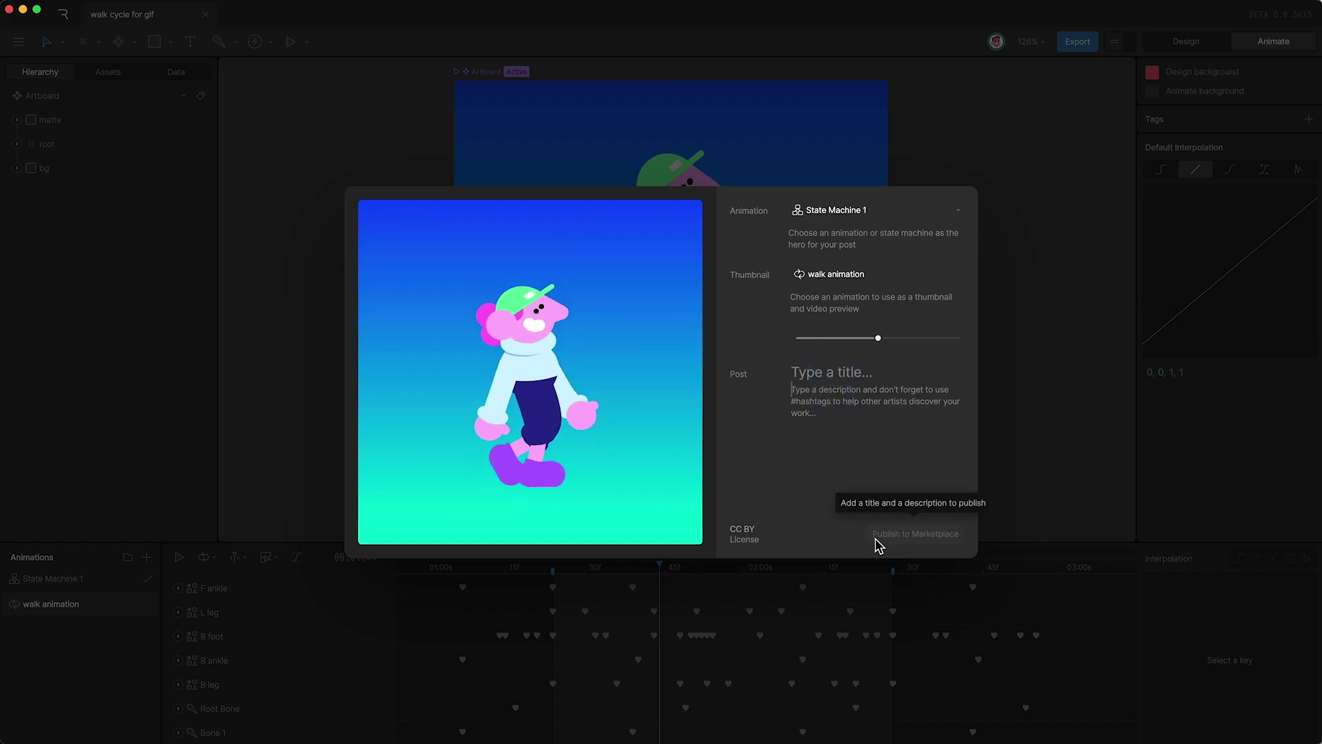
pyautogui.press('Tab')
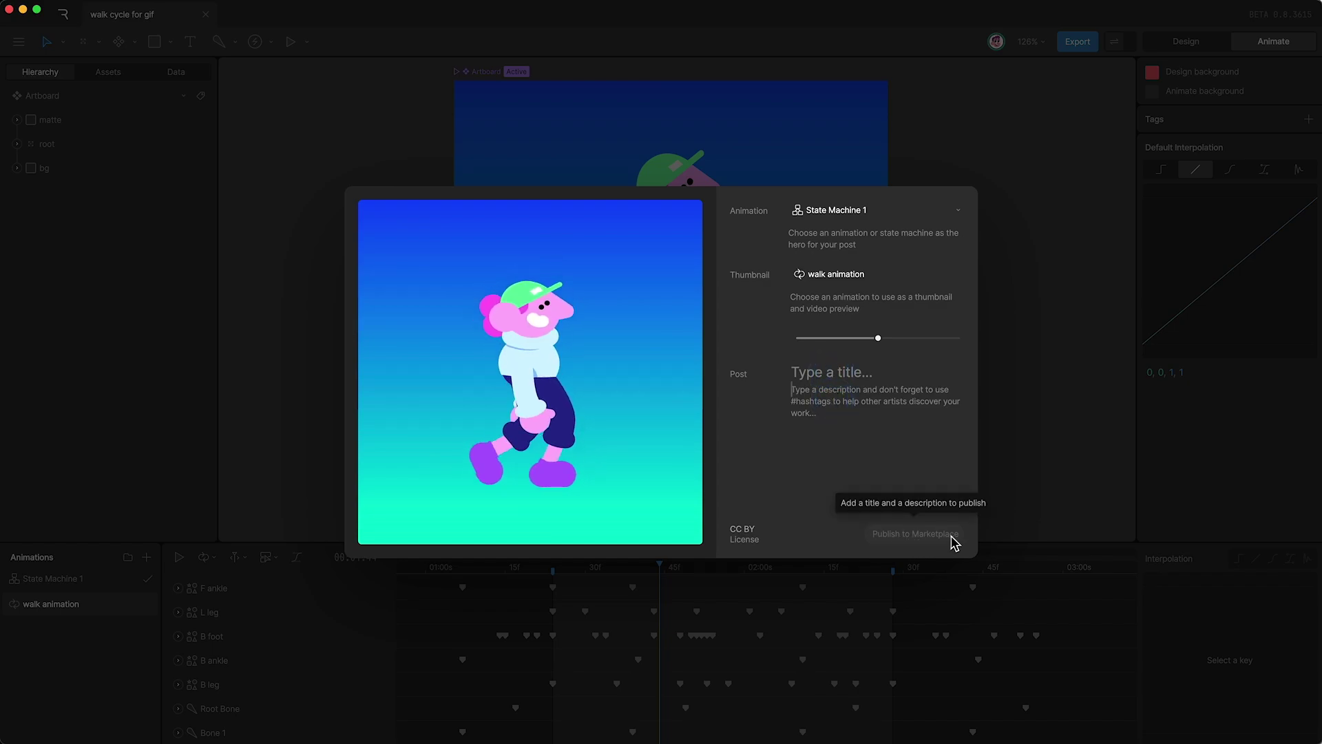
pyautogui.click(1065, 467)
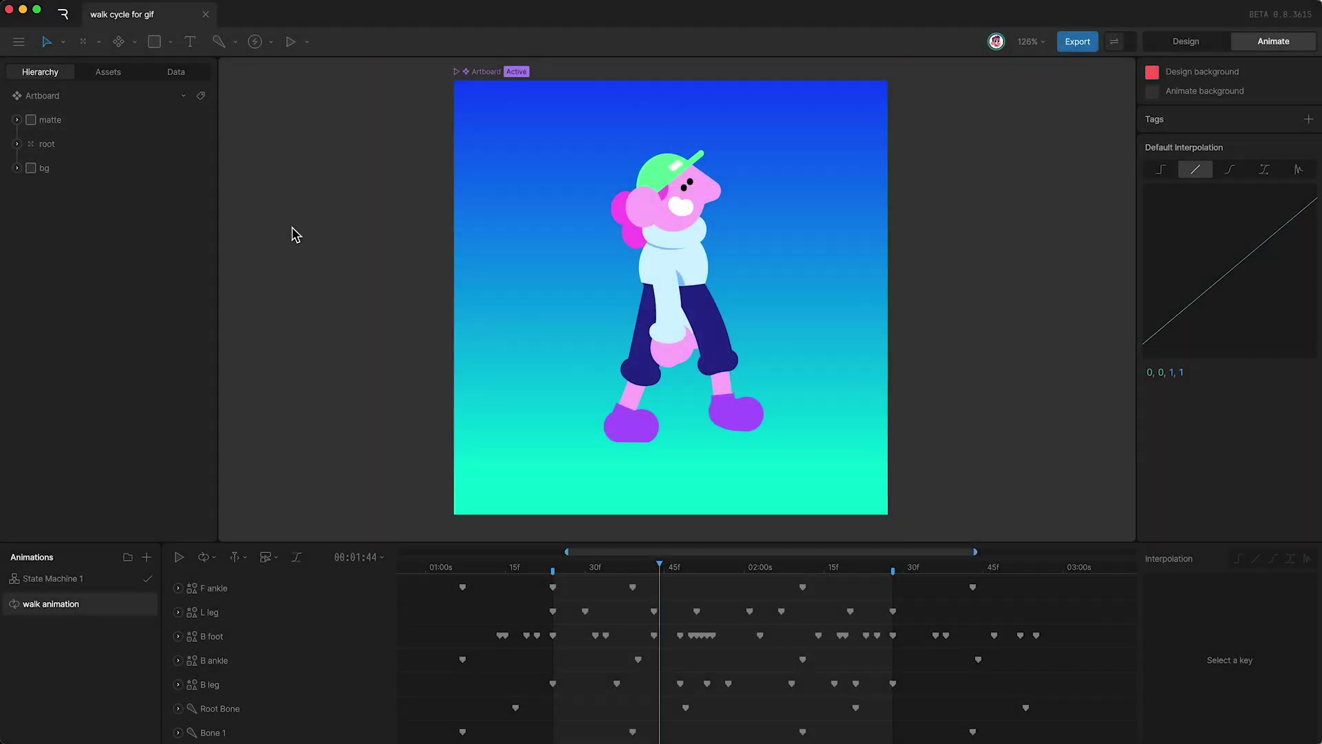
# Queue the walk animation for rendering in Animation mode, H.264 format, 3x duration scale.
pyautogui.click(19, 42)
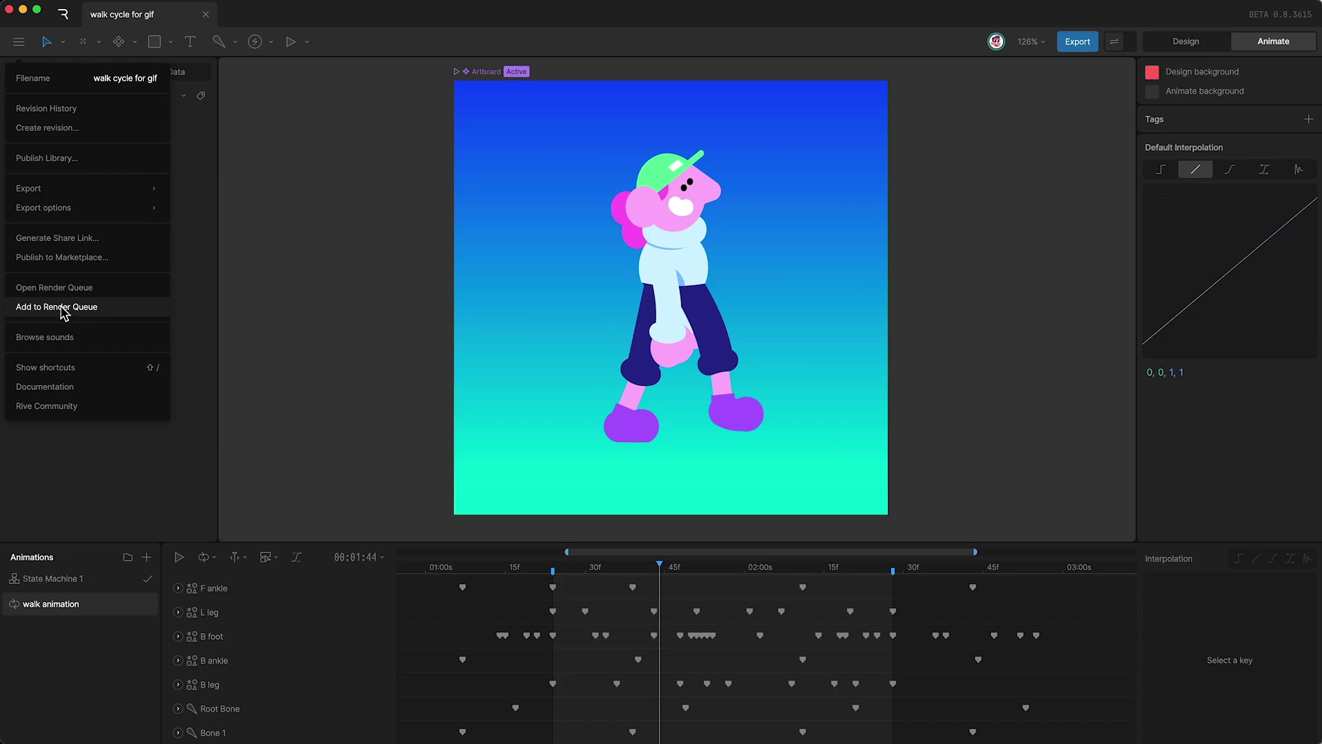
pyautogui.click(88, 307)
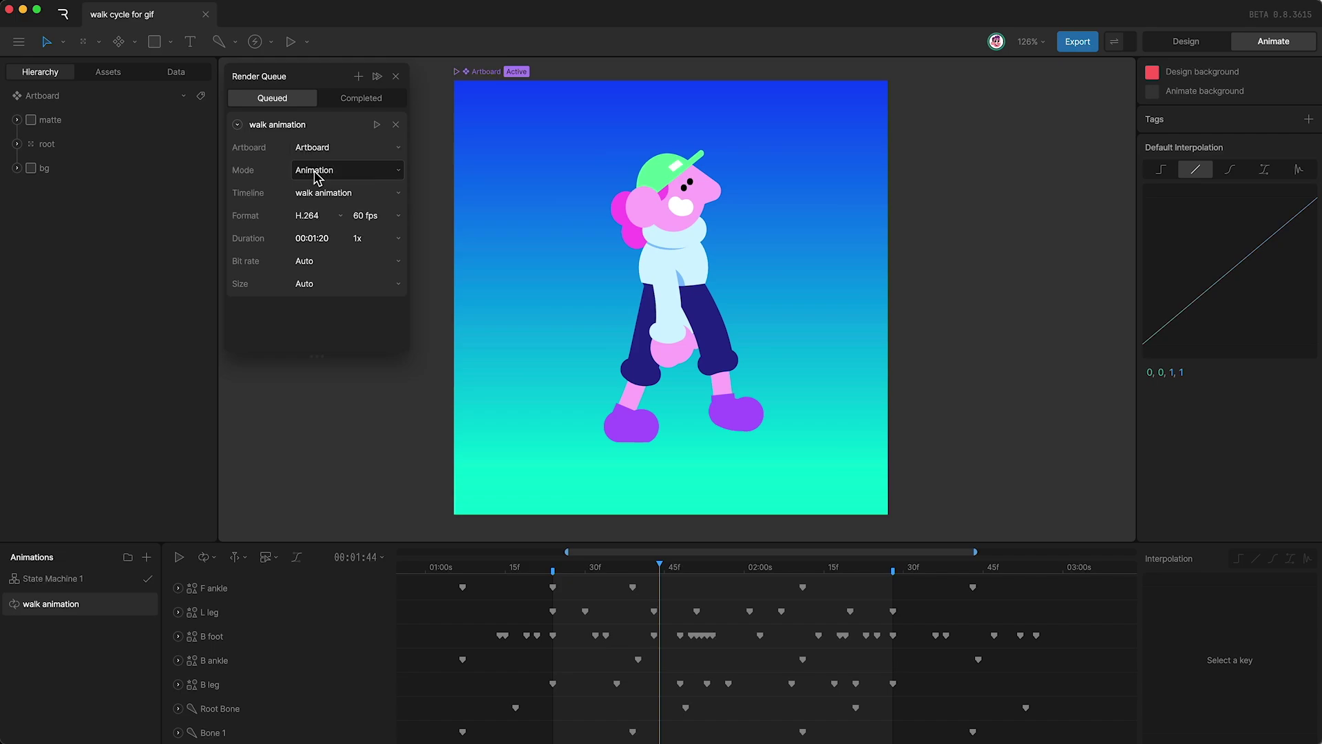
pyautogui.click(319, 173)
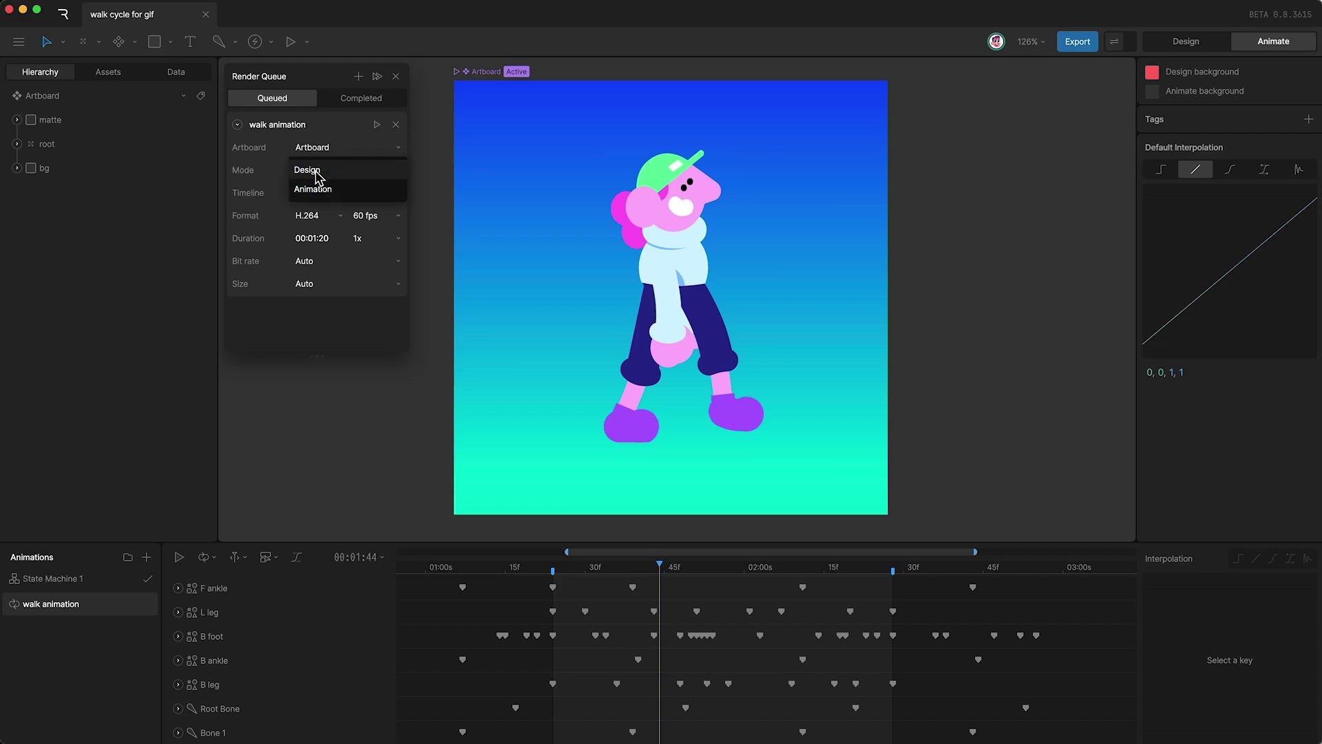
pyautogui.click(313, 188)
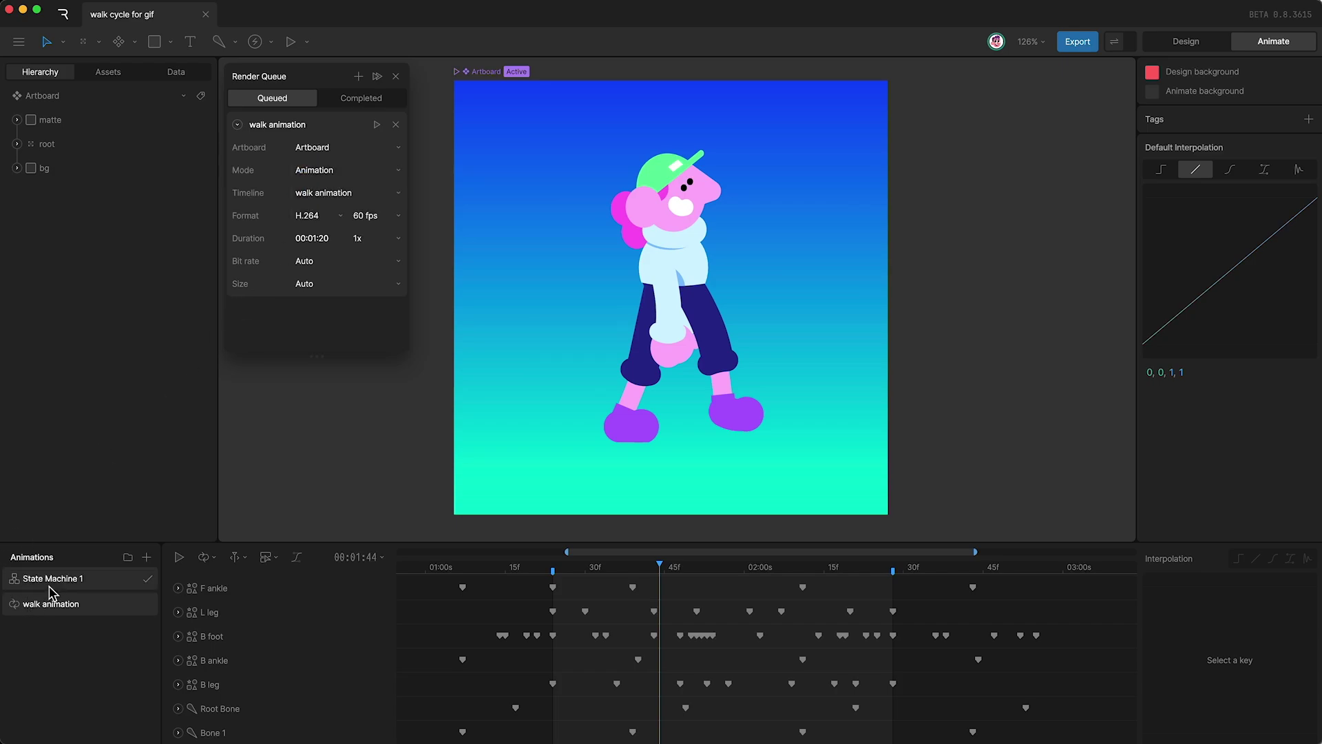
pyautogui.click(311, 215)
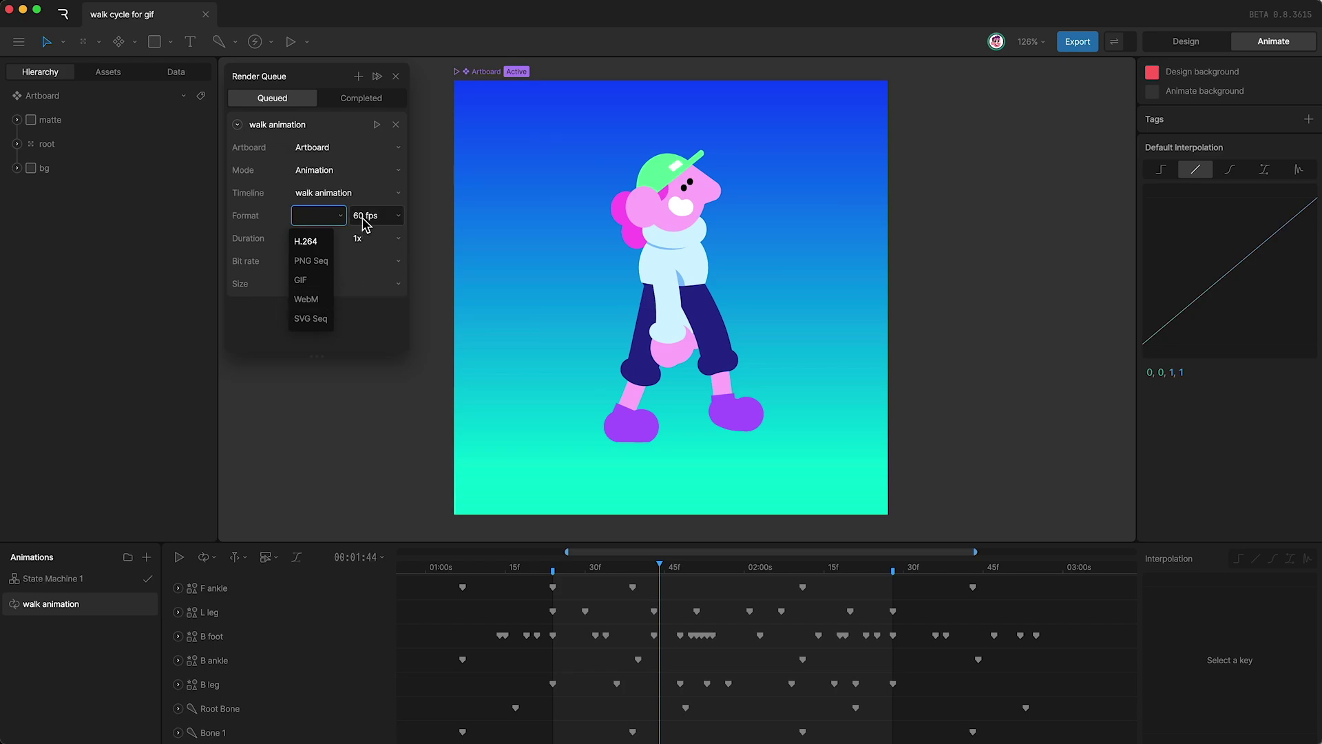
pyautogui.click(297, 241)
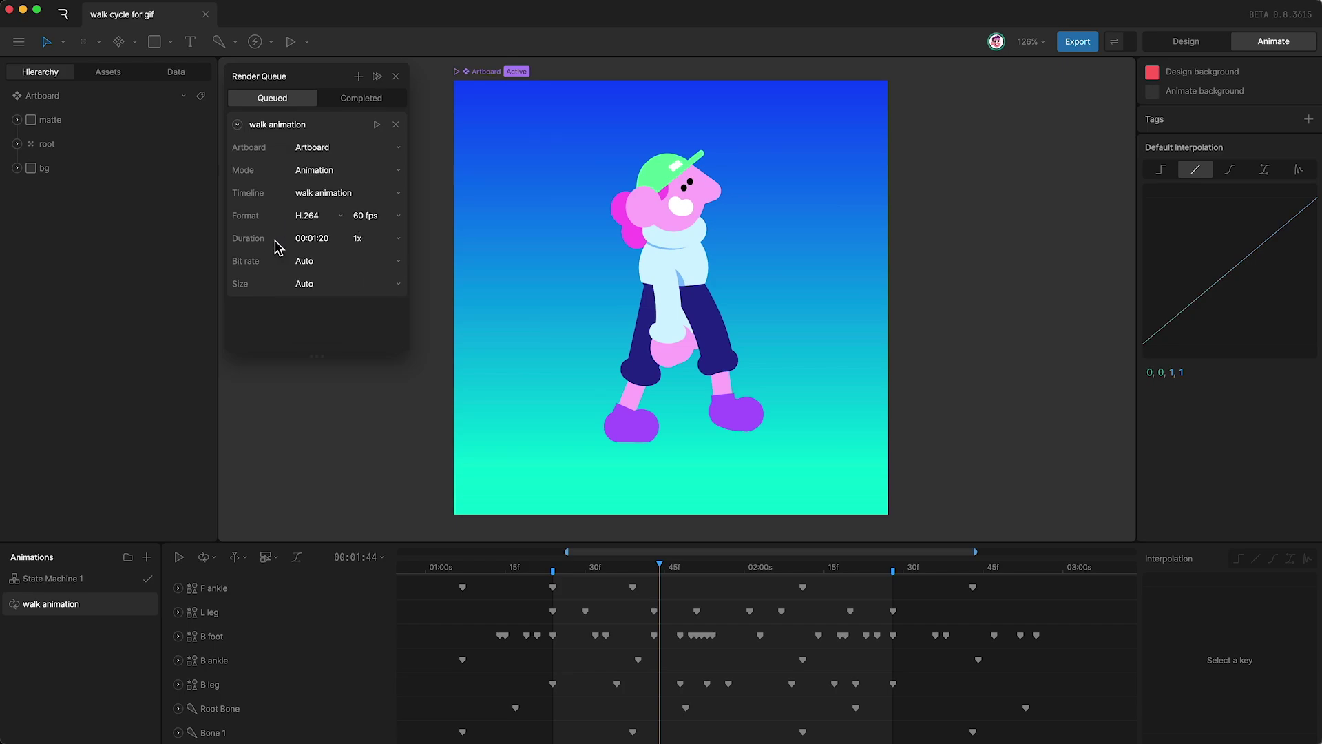
pyautogui.click(360, 240)
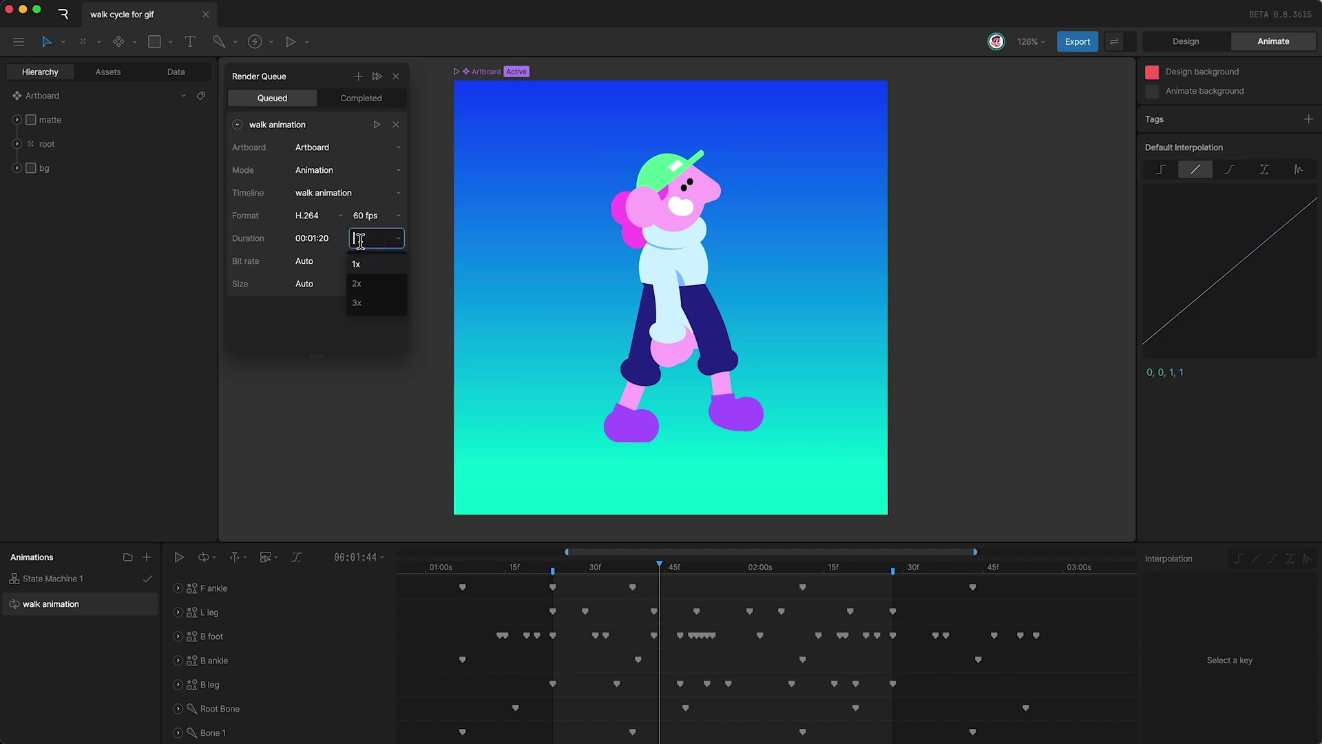
pyautogui.click(372, 303)
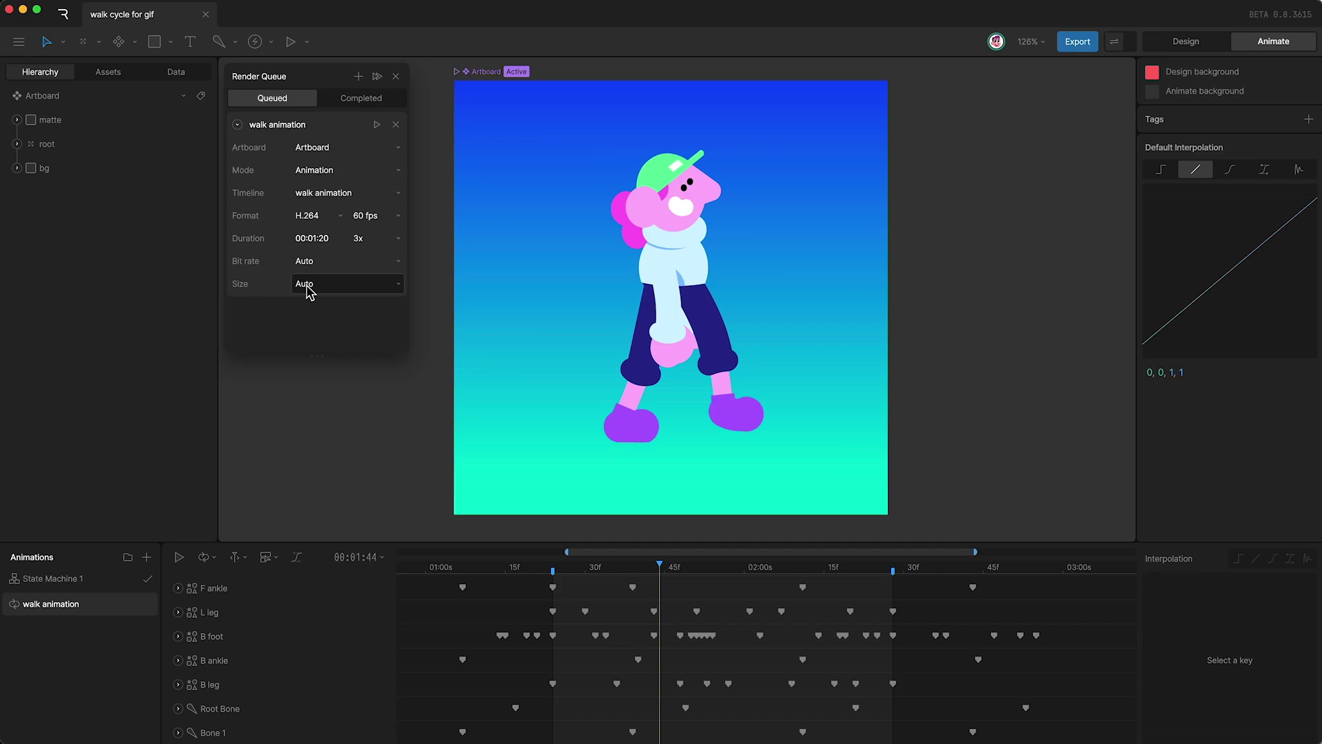
# Leave the output size at Auto and start the render job.
pyautogui.click(310, 291)
pyautogui.click(313, 292)
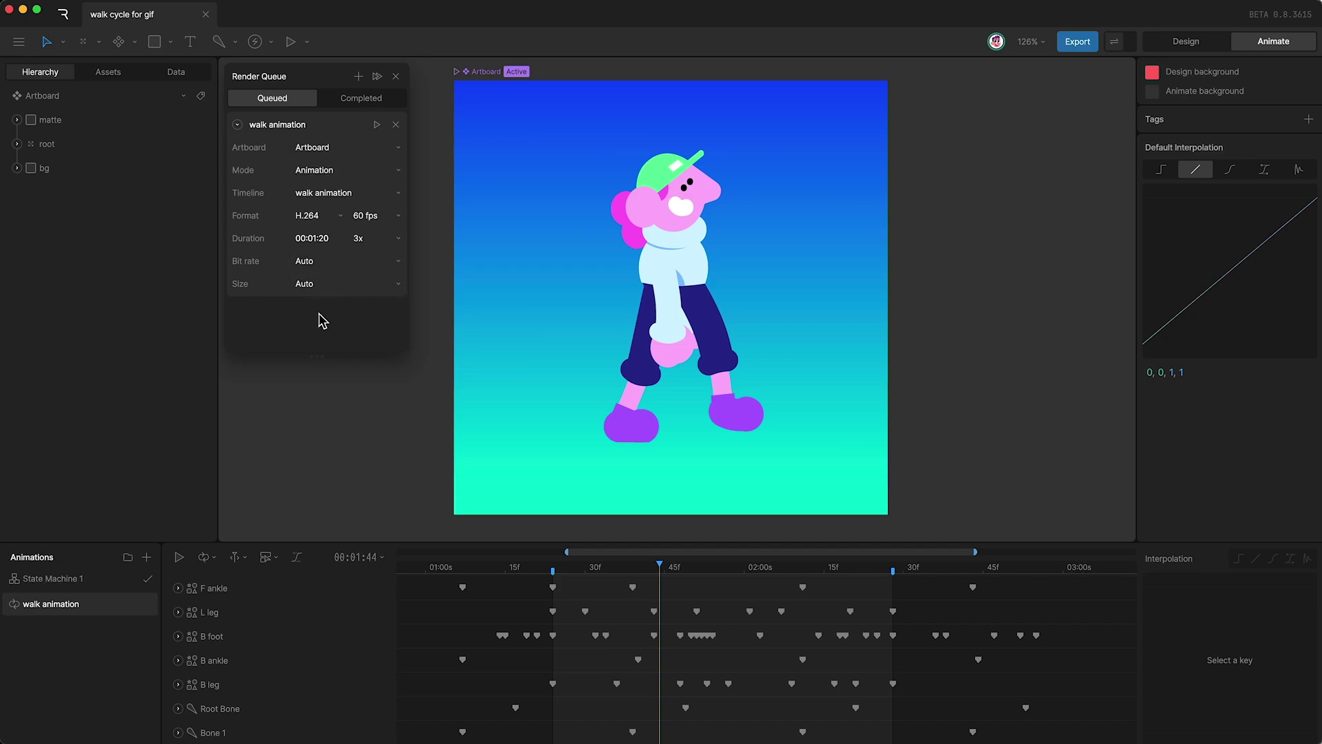
pyautogui.click(377, 125)
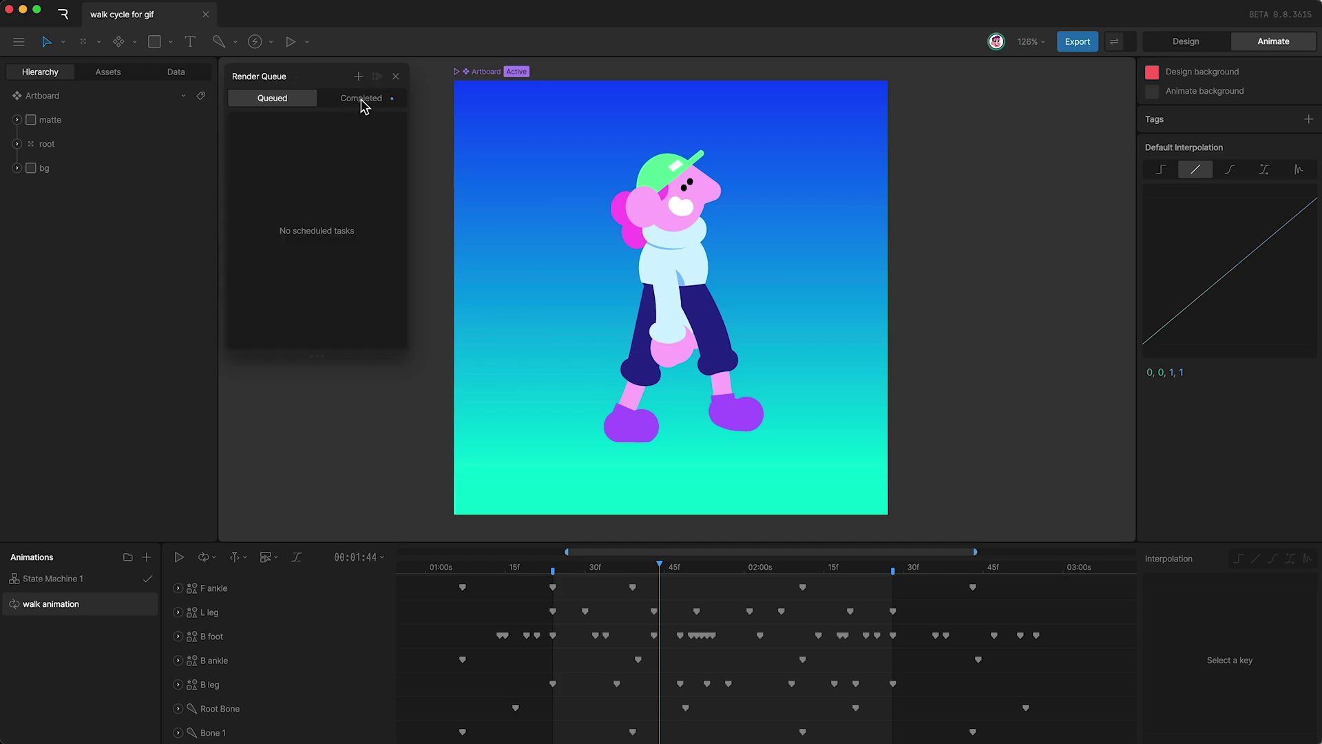
# Download the completed render as walk animation.mp4 into Downloads.
pyautogui.click(364, 103)
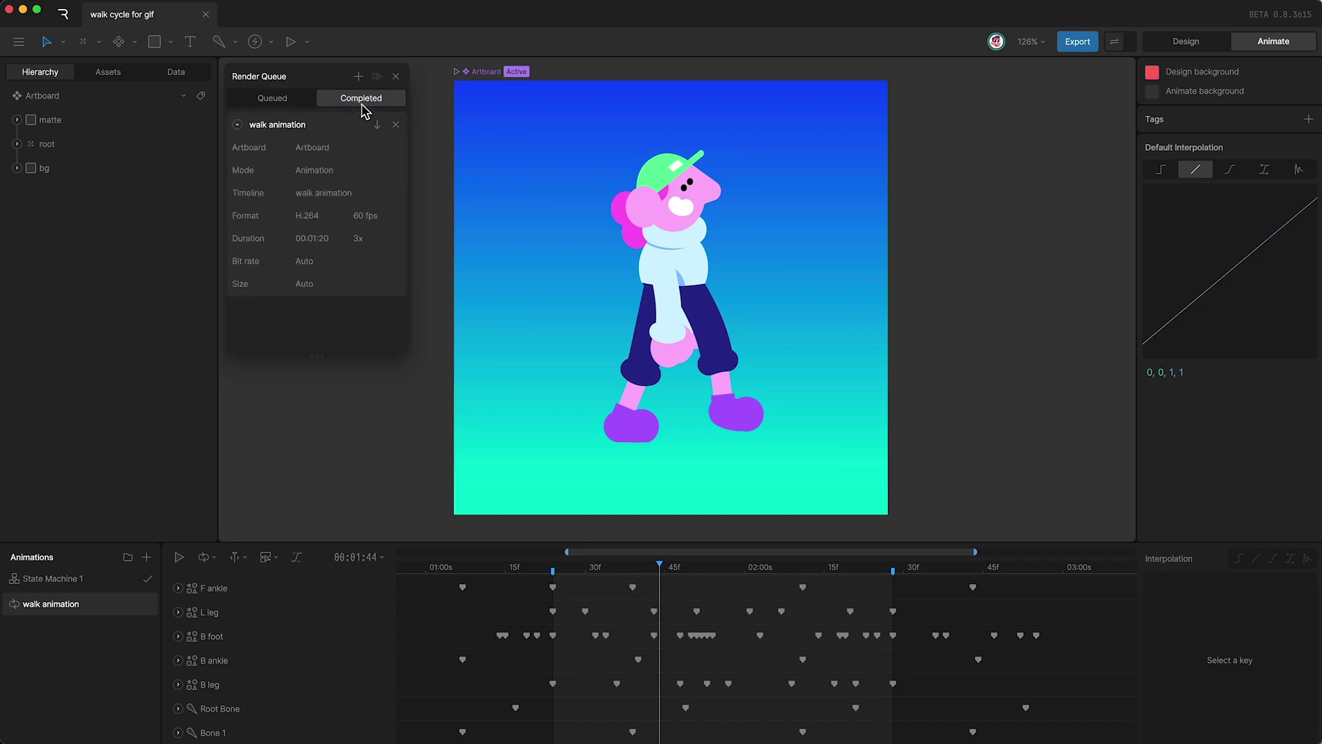
pyautogui.click(376, 127)
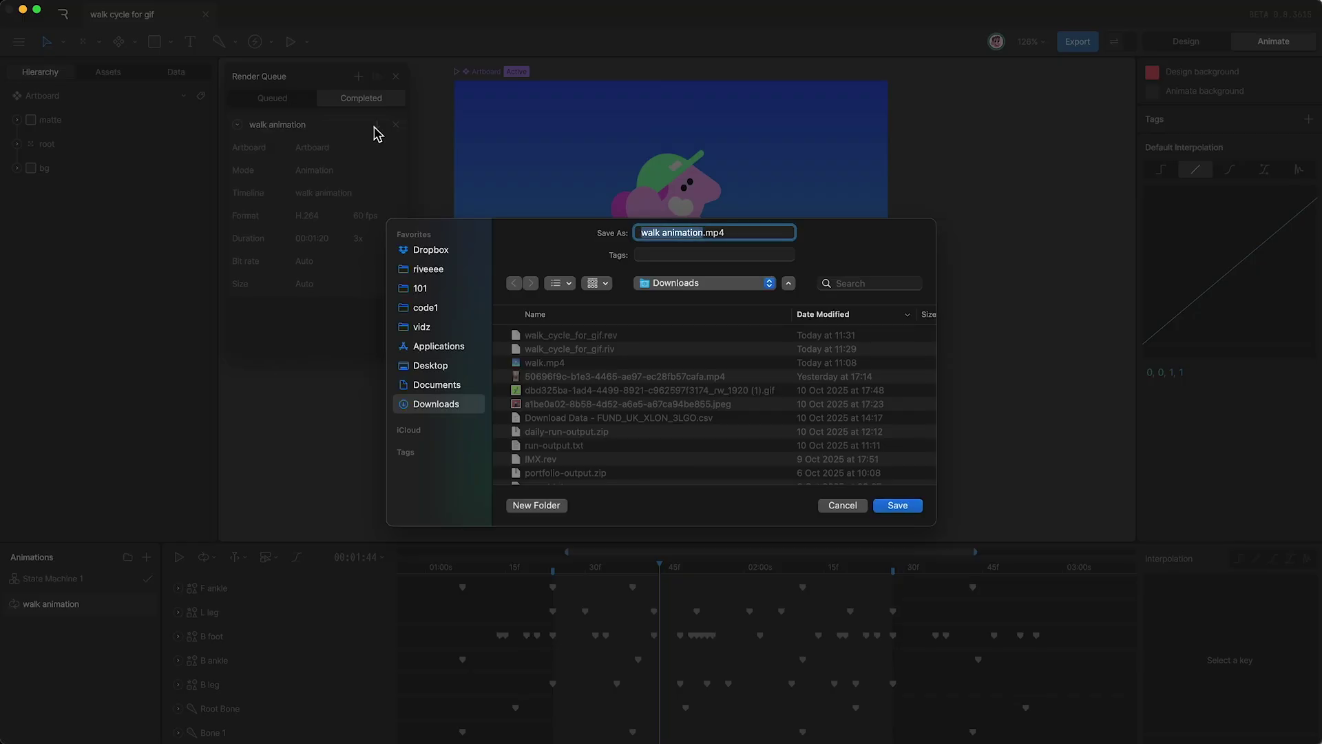
pyautogui.press('Return')
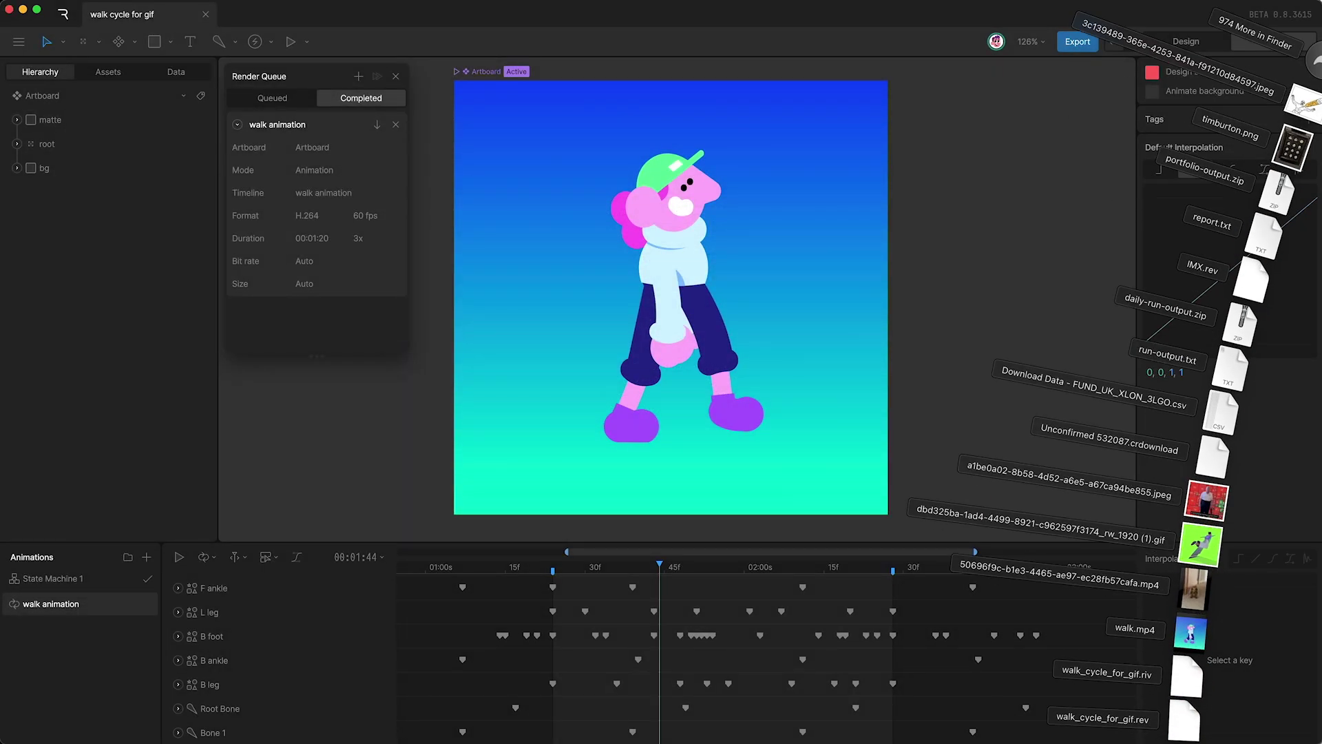
# Open walk animation.mp4 in a video player, centre it, and play it.
pyautogui.click(1190, 632)
pyautogui.moveTo(204, 31); pyautogui.dragTo(723, 307)
pyautogui.press('space')
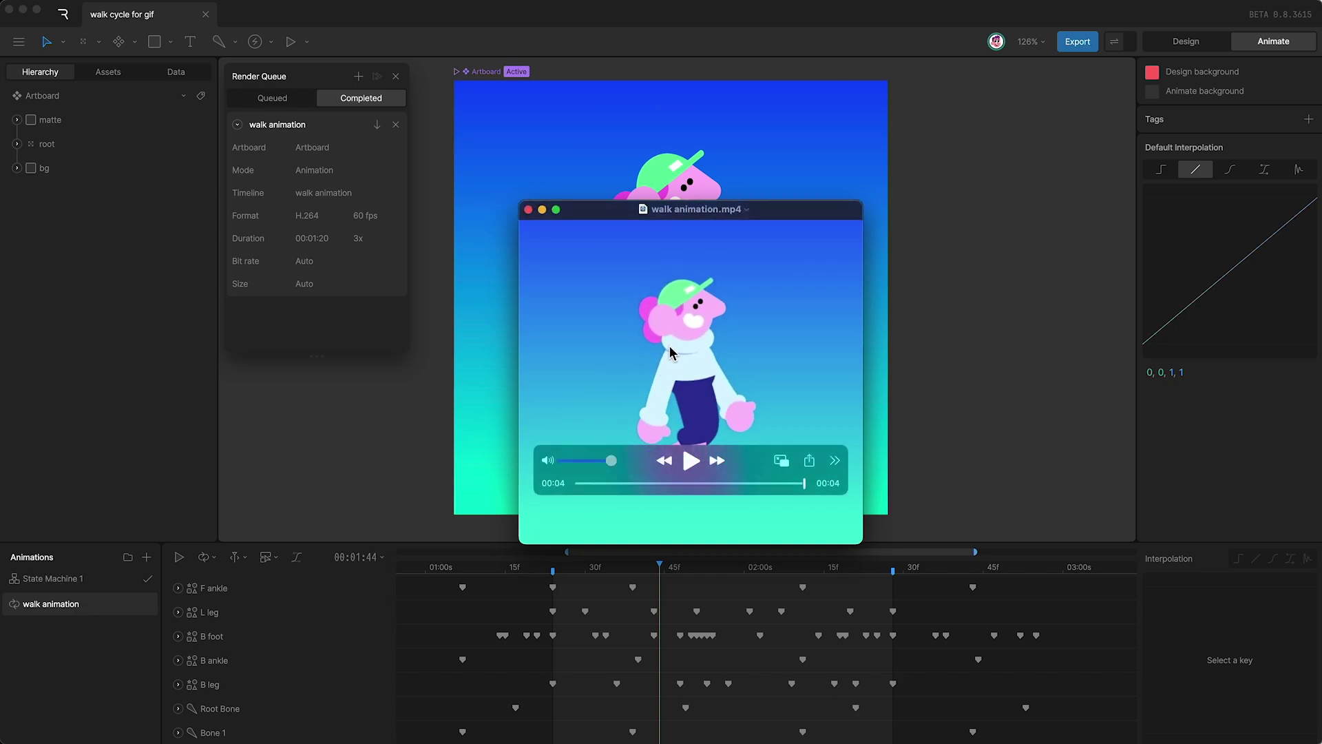
pyautogui.press('space')
pyautogui.press('space')
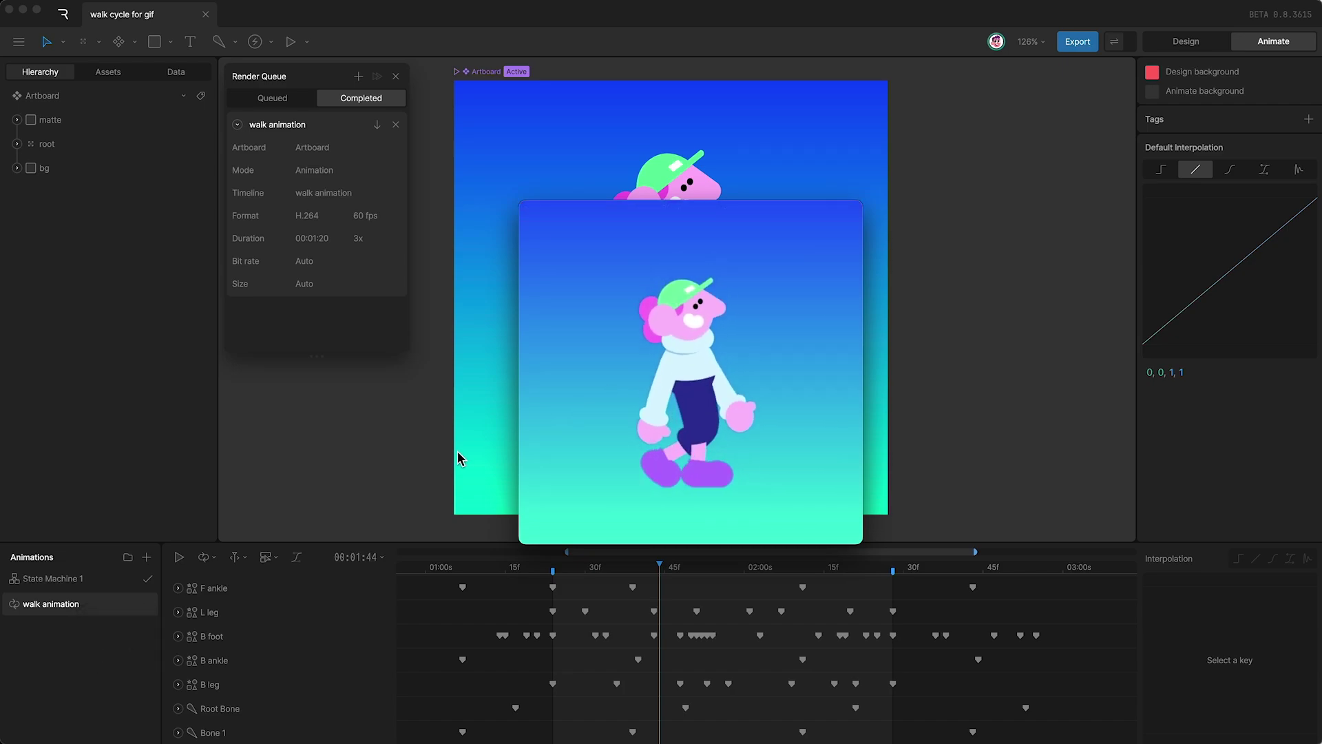
pyautogui.press('space')
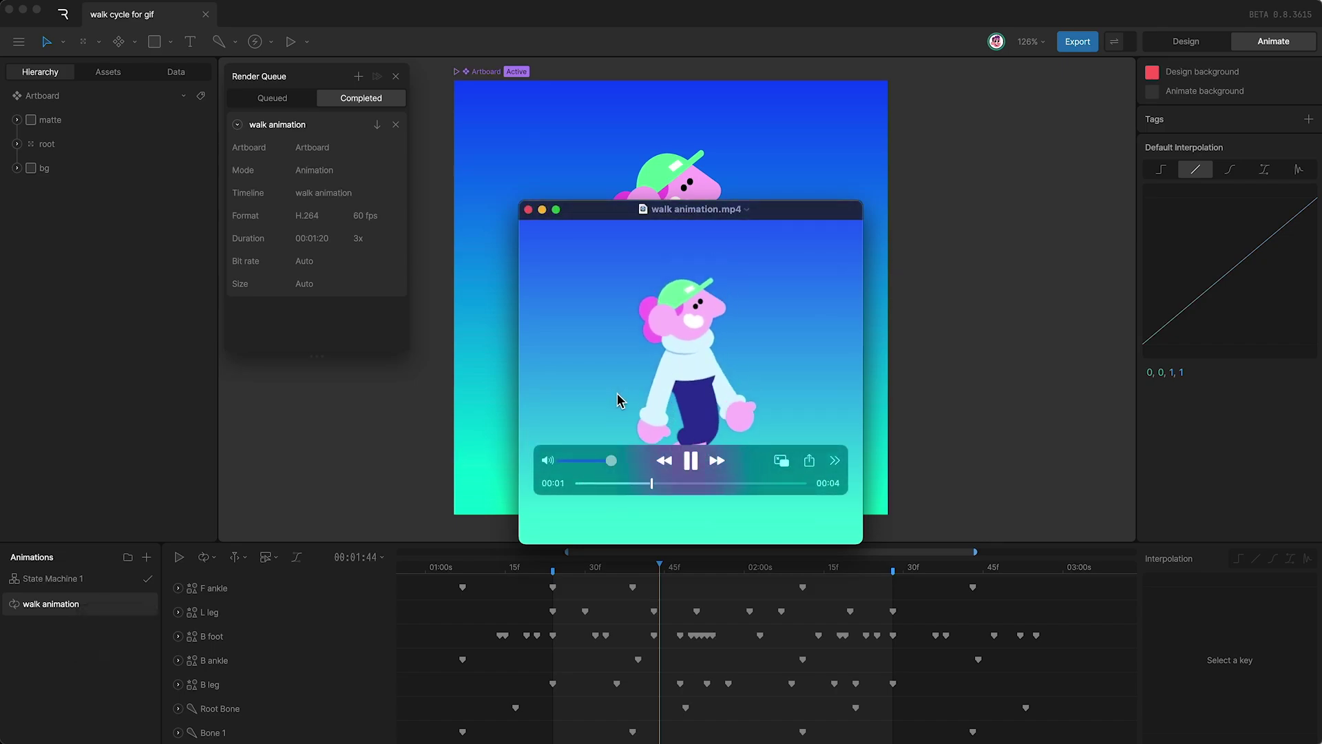